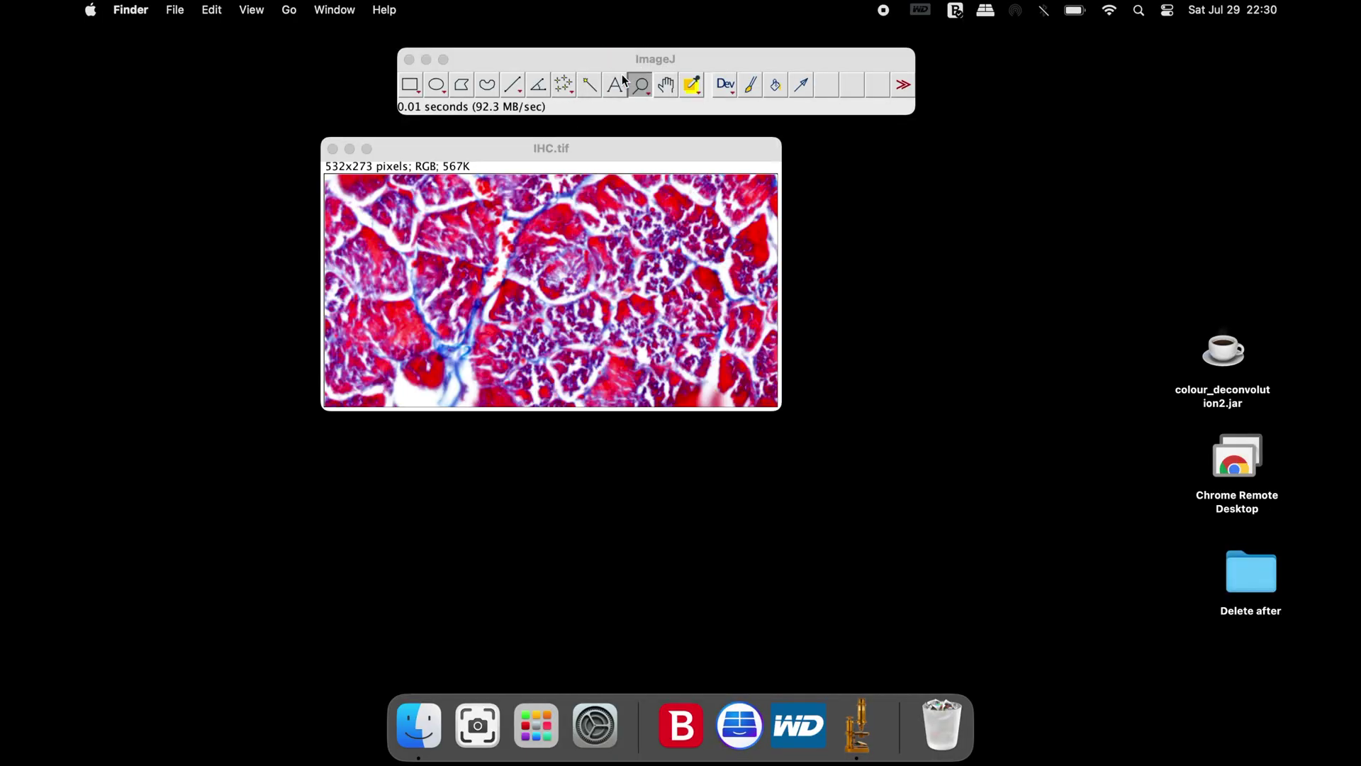
# - Zoom IHC.tif to 150%, centre its window, and nudge the colour_deconvolution2.jar icon left
pyautogui.moveTo(576, 151); pyautogui.dragTo(687, 166)
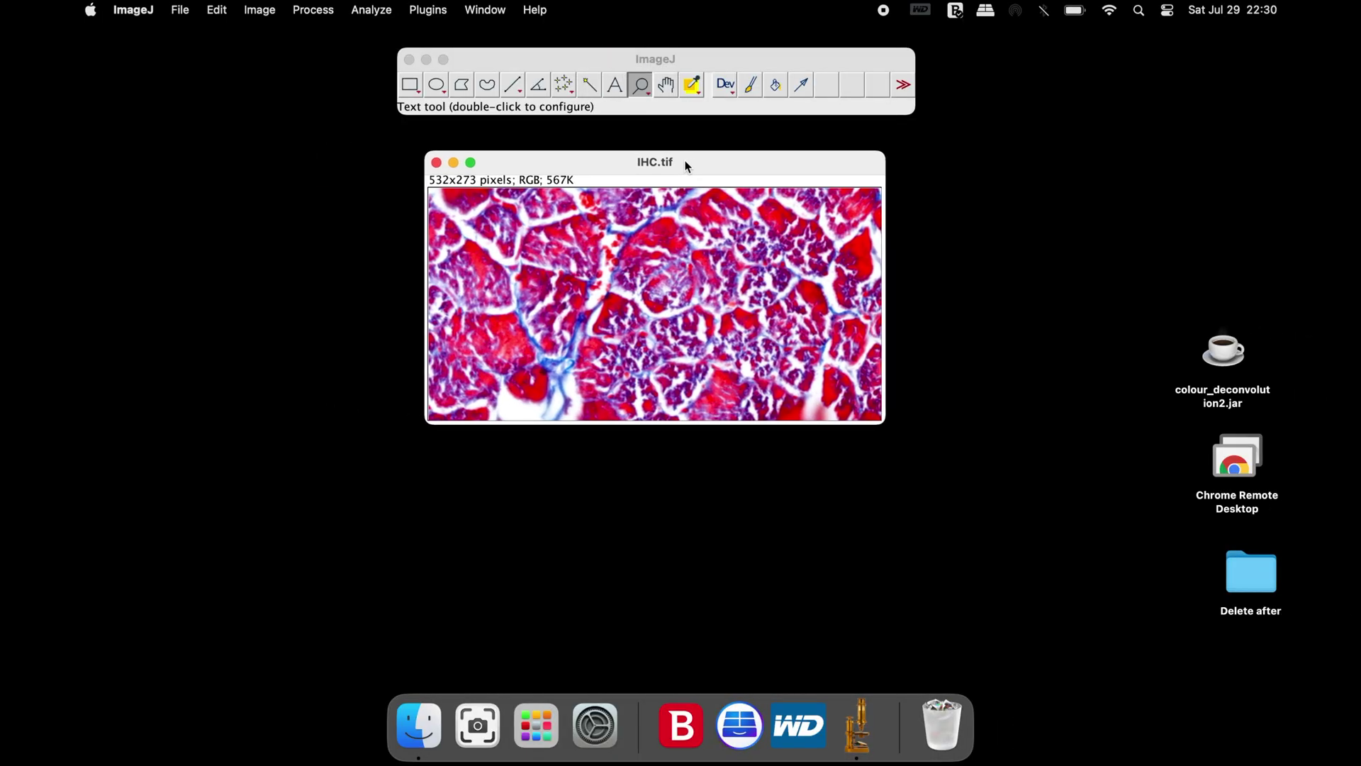
pyautogui.rightClick(645, 88)
pyautogui.click(661, 119)
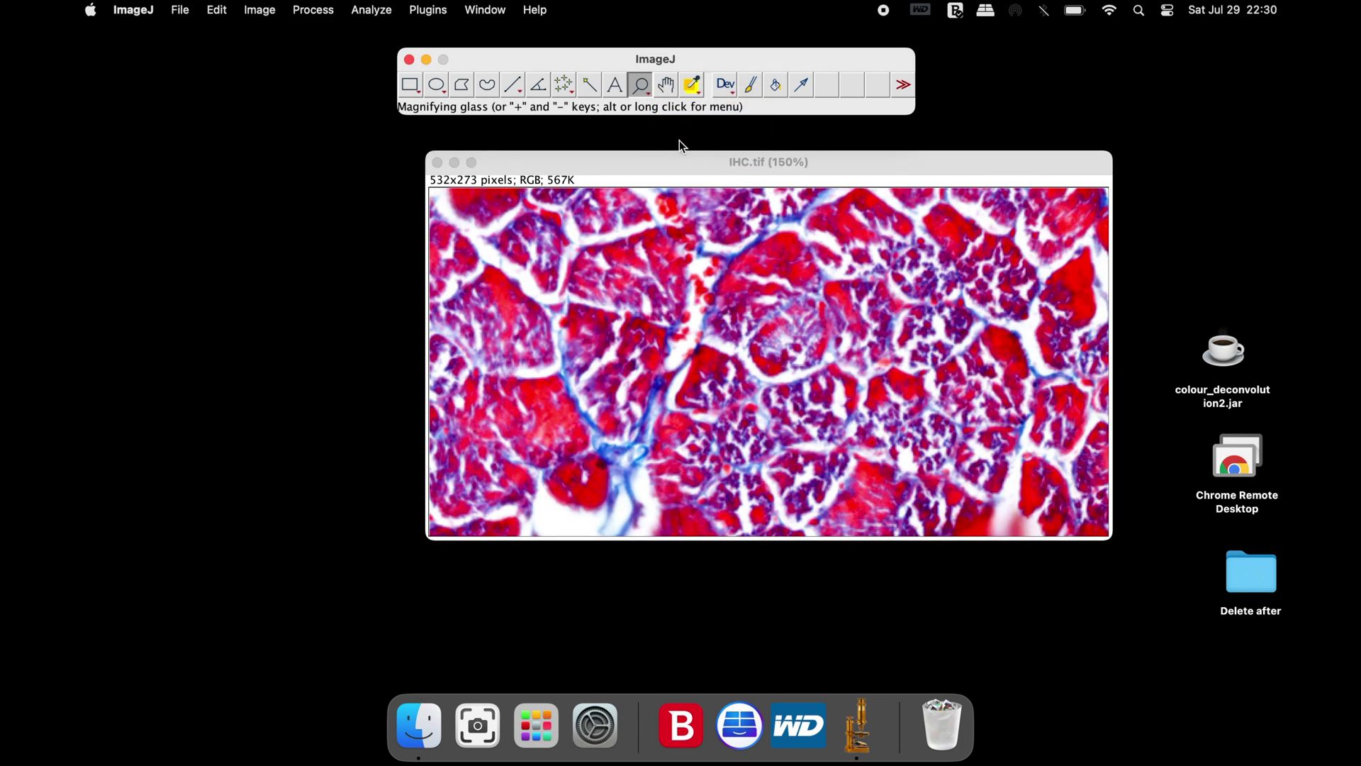
pyautogui.moveTo(695, 164); pyautogui.dragTo(608, 163)
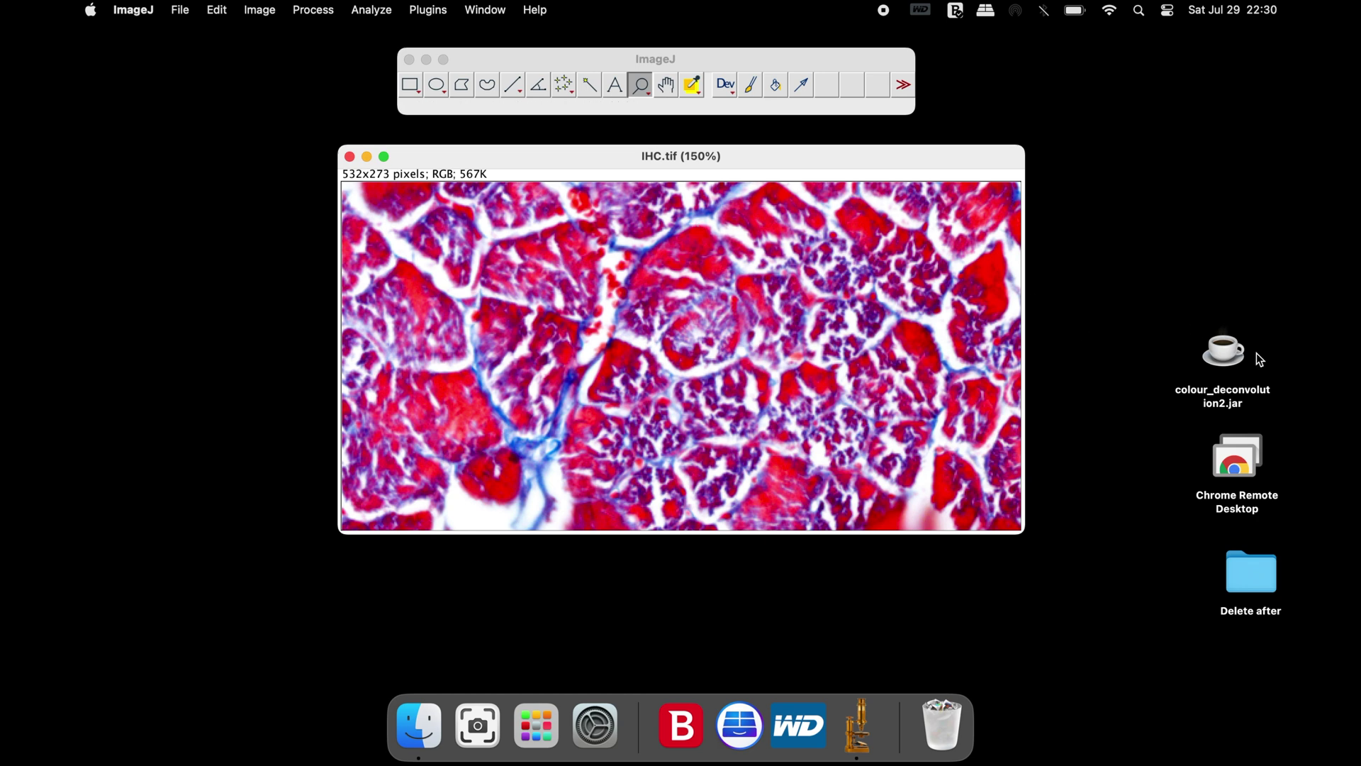
pyautogui.moveTo(1240, 358); pyautogui.dragTo(1158, 314)
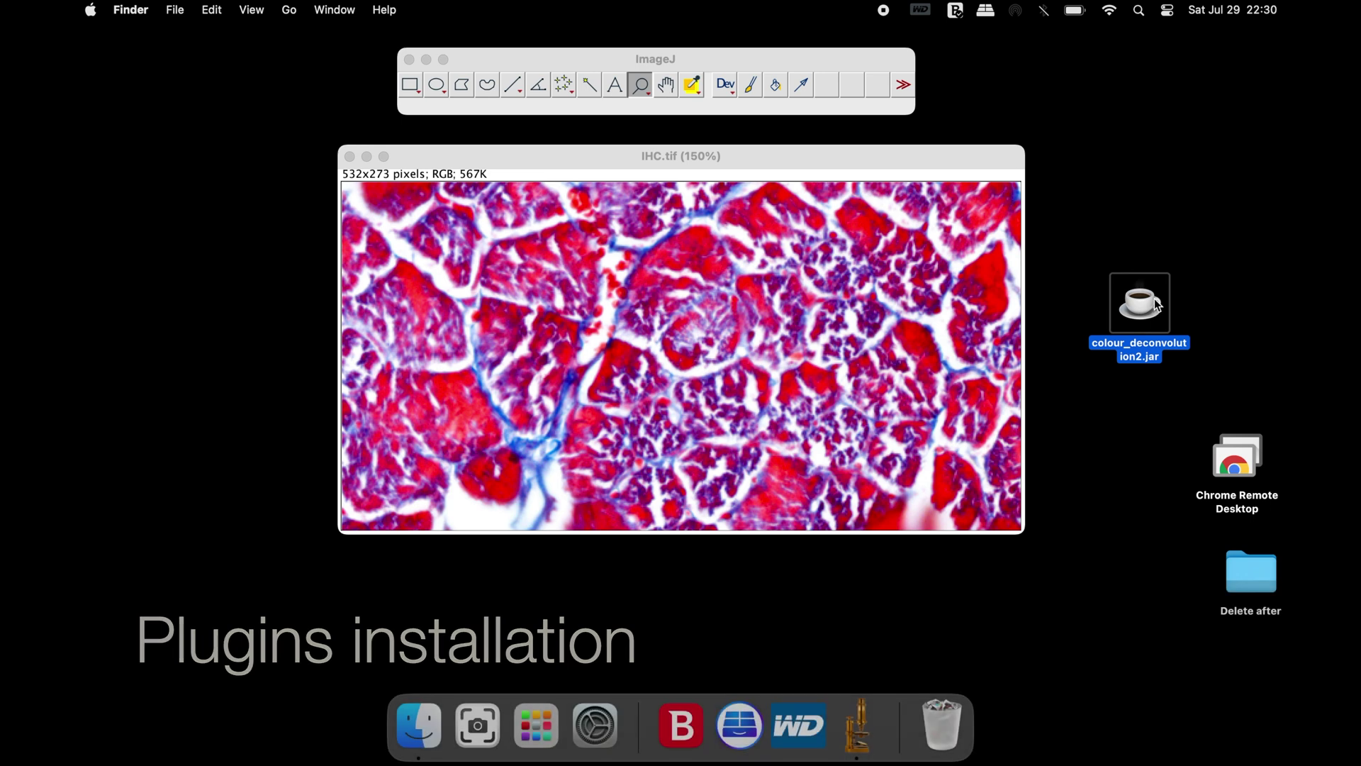
# - Deselect the colour_deconvolution2.jar icon on the desktop
pyautogui.click(1096, 207)
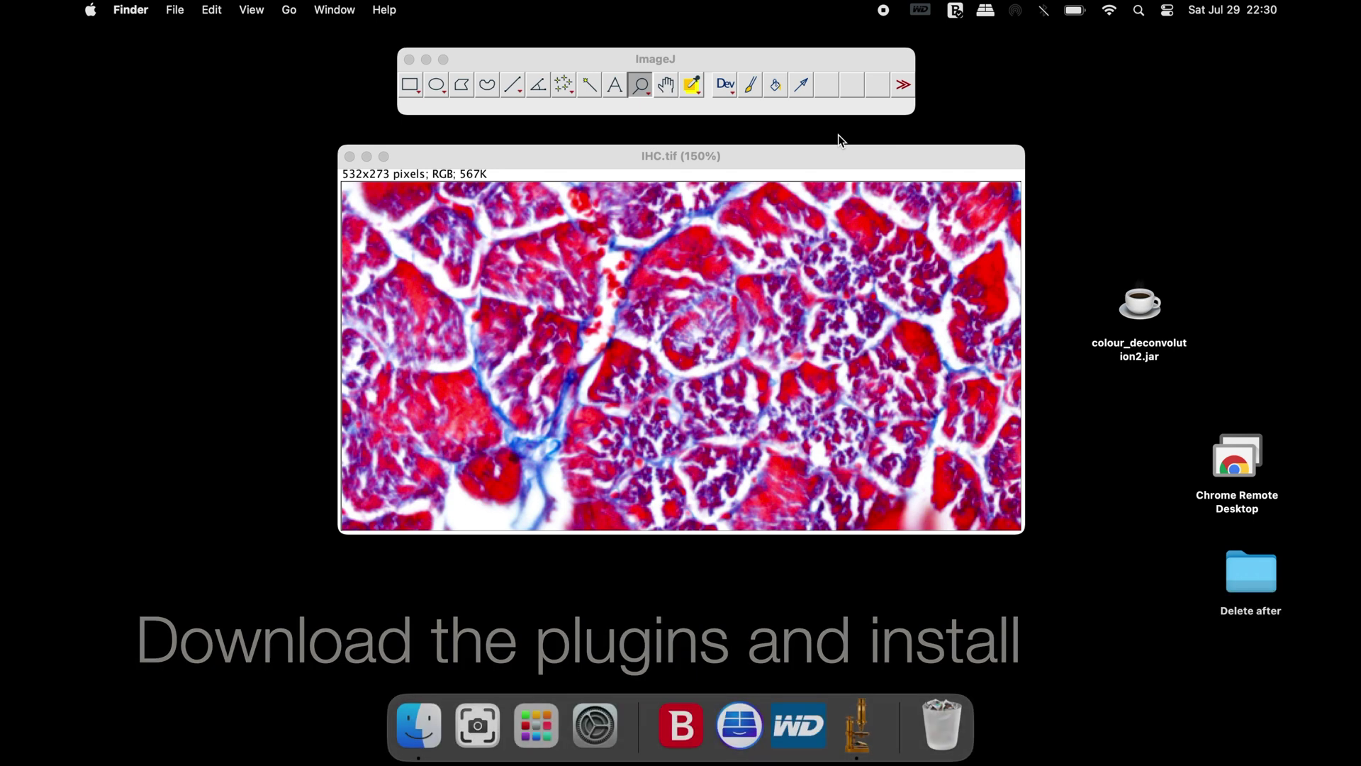
# - Install colour_deconvolution2.jar from the Desktop via Plugins > Install, replacing the existing copy
pyautogui.click(675, 61)
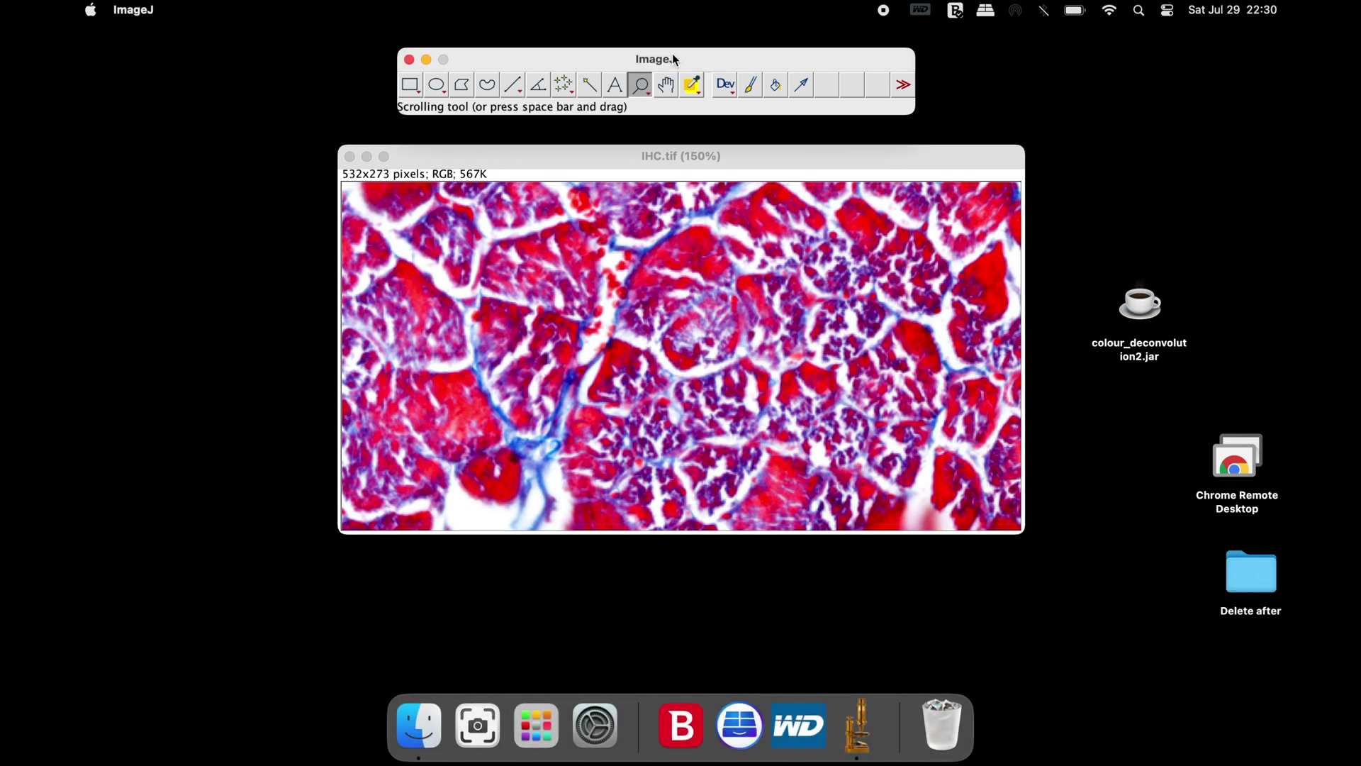
pyautogui.click(428, 10)
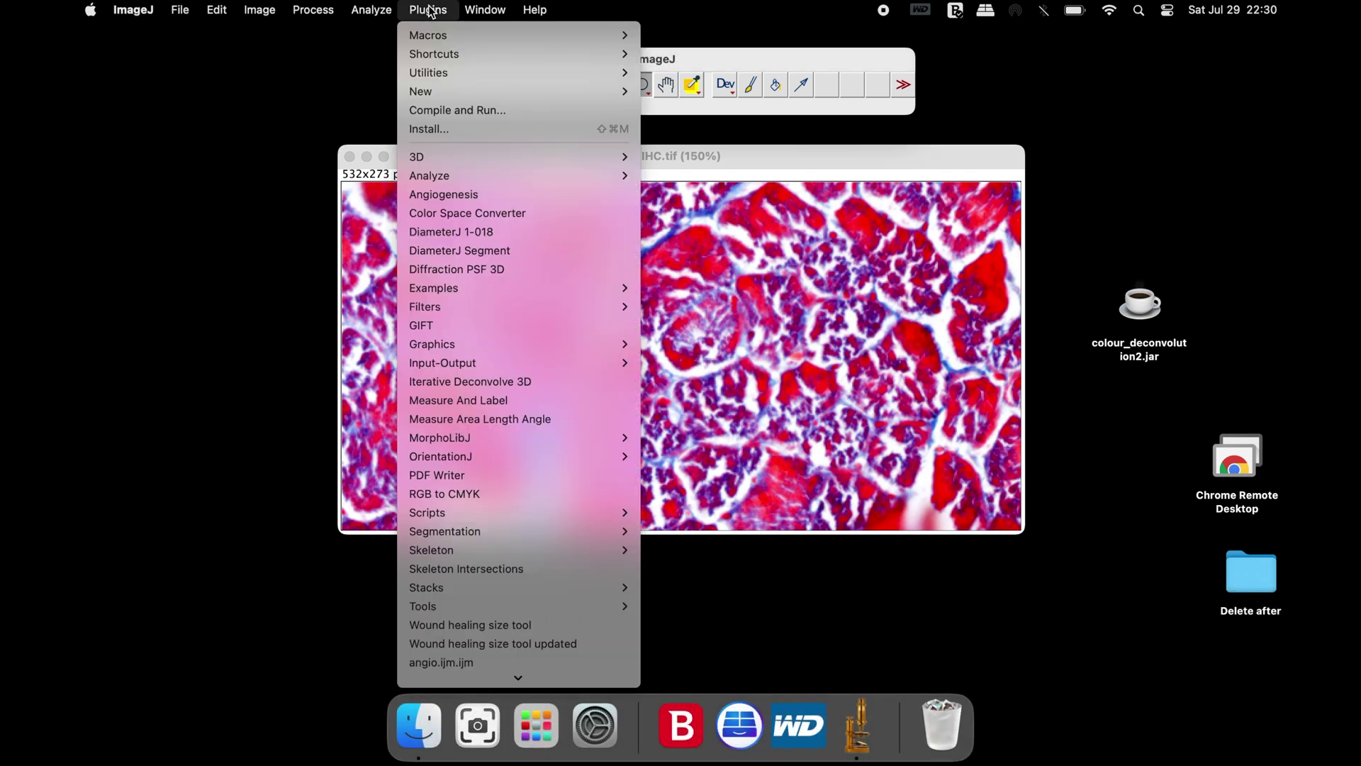
pyautogui.click(464, 127)
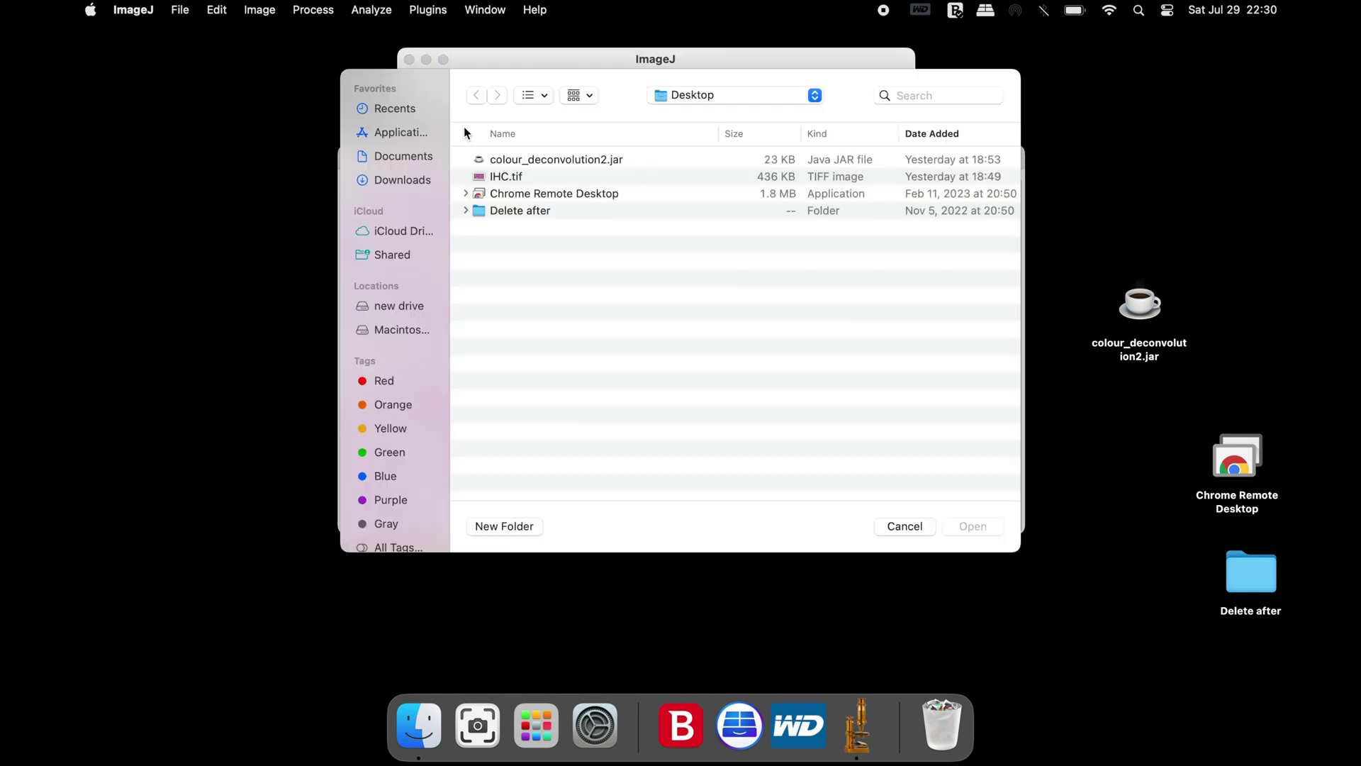
pyautogui.click(580, 159)
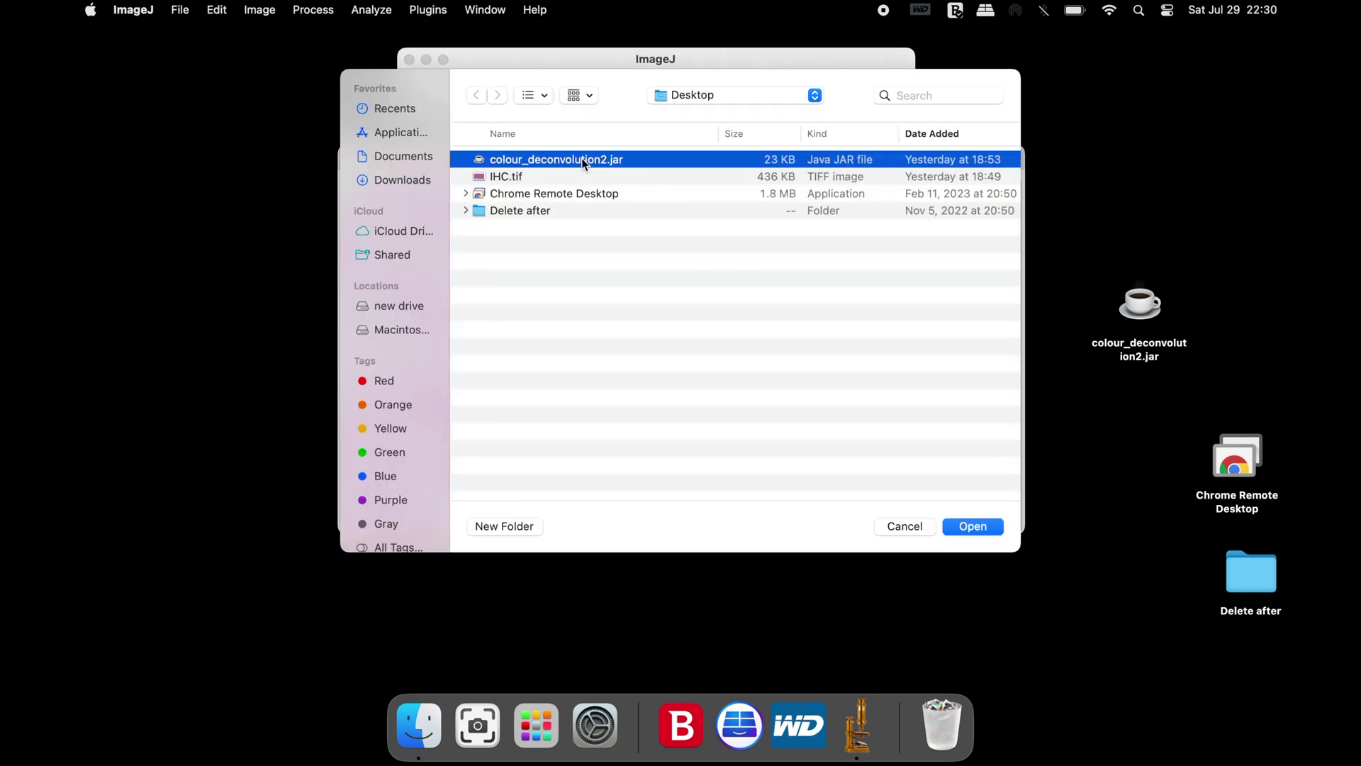
pyautogui.click(963, 526)
pyautogui.click(800, 288)
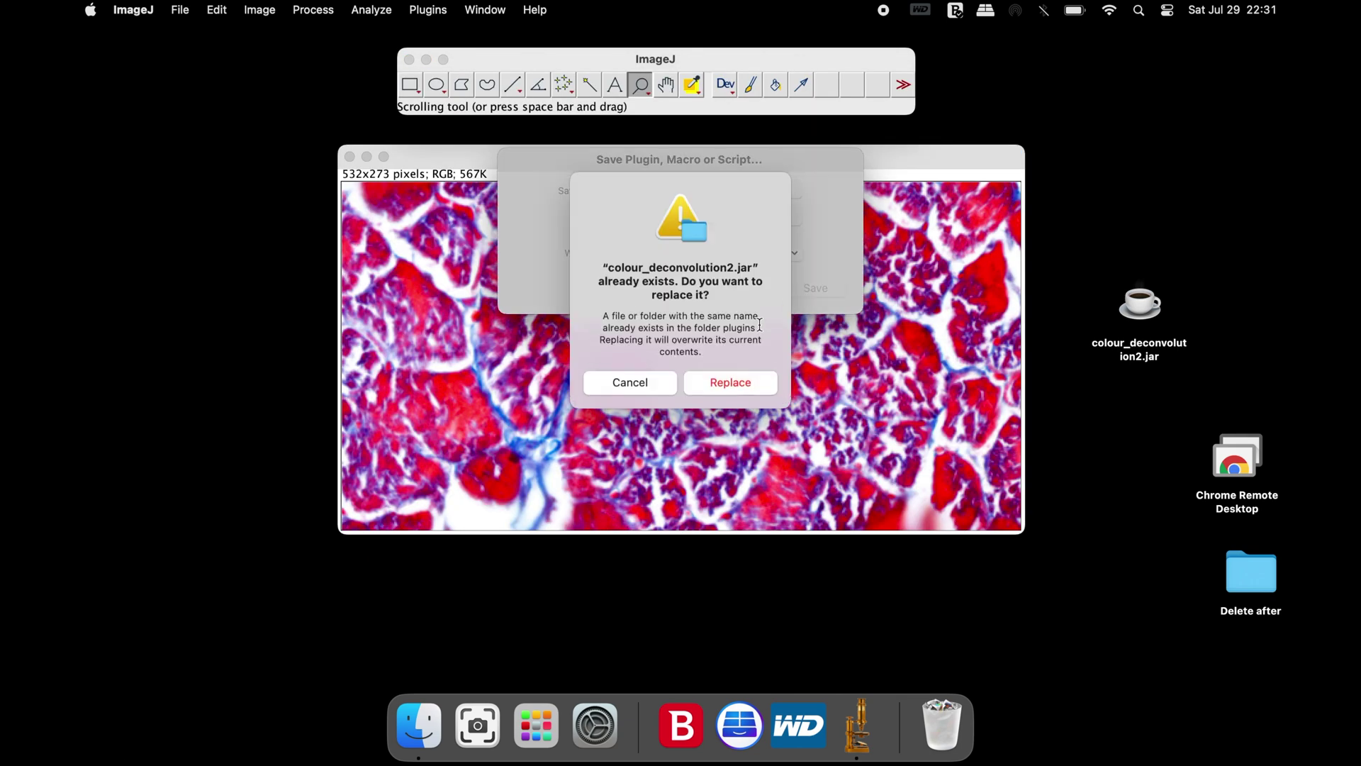
pyautogui.click(726, 383)
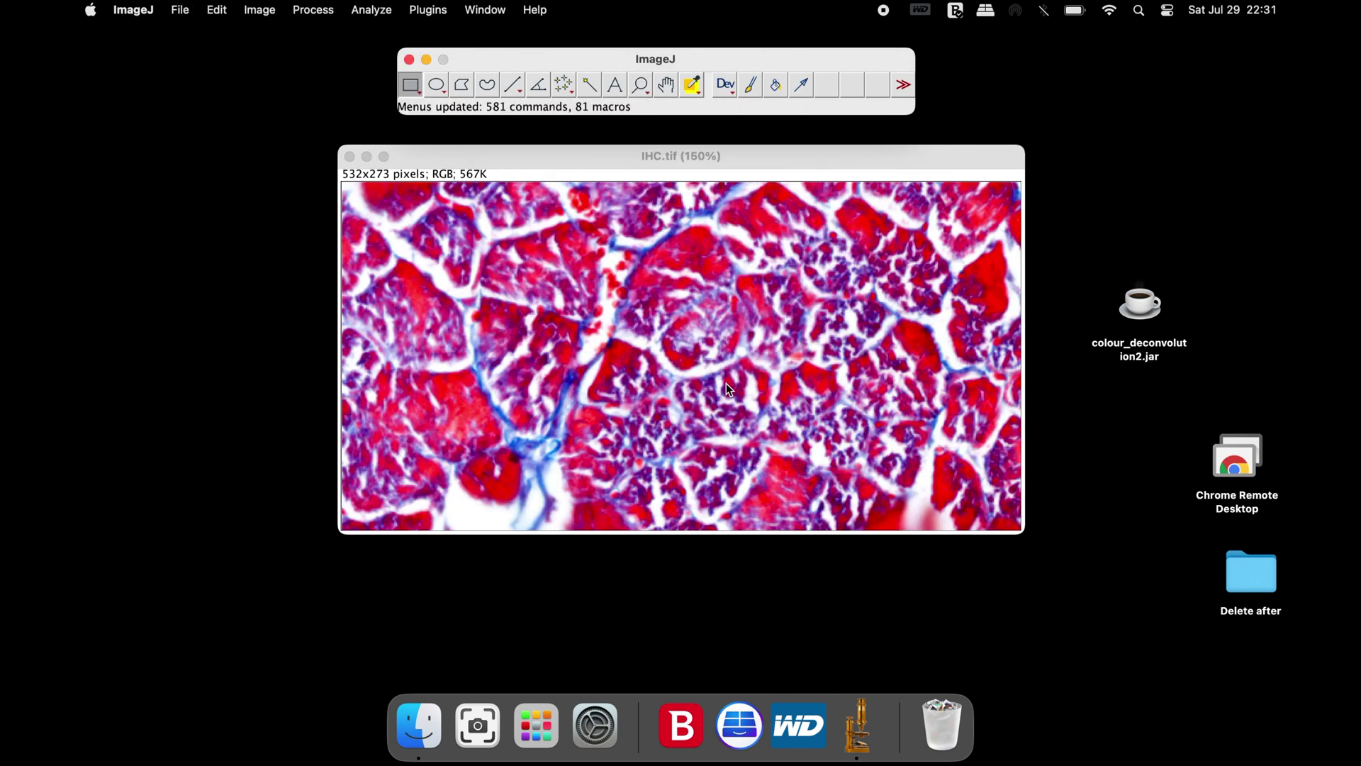
# - Launch Image > Color > Colour Deconvolution2 on IHC.tif and bring up the vector preset list
pyautogui.click(261, 9)
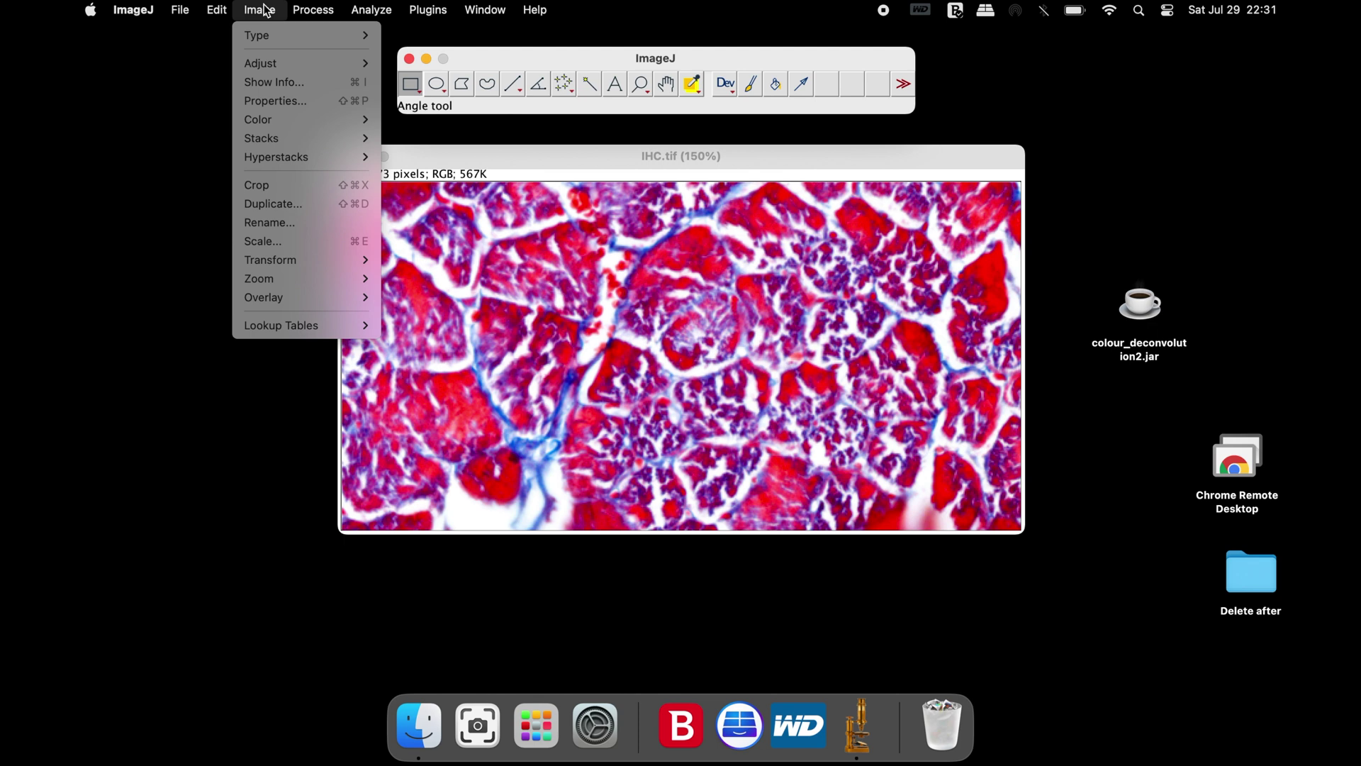
pyautogui.moveTo(290, 115)
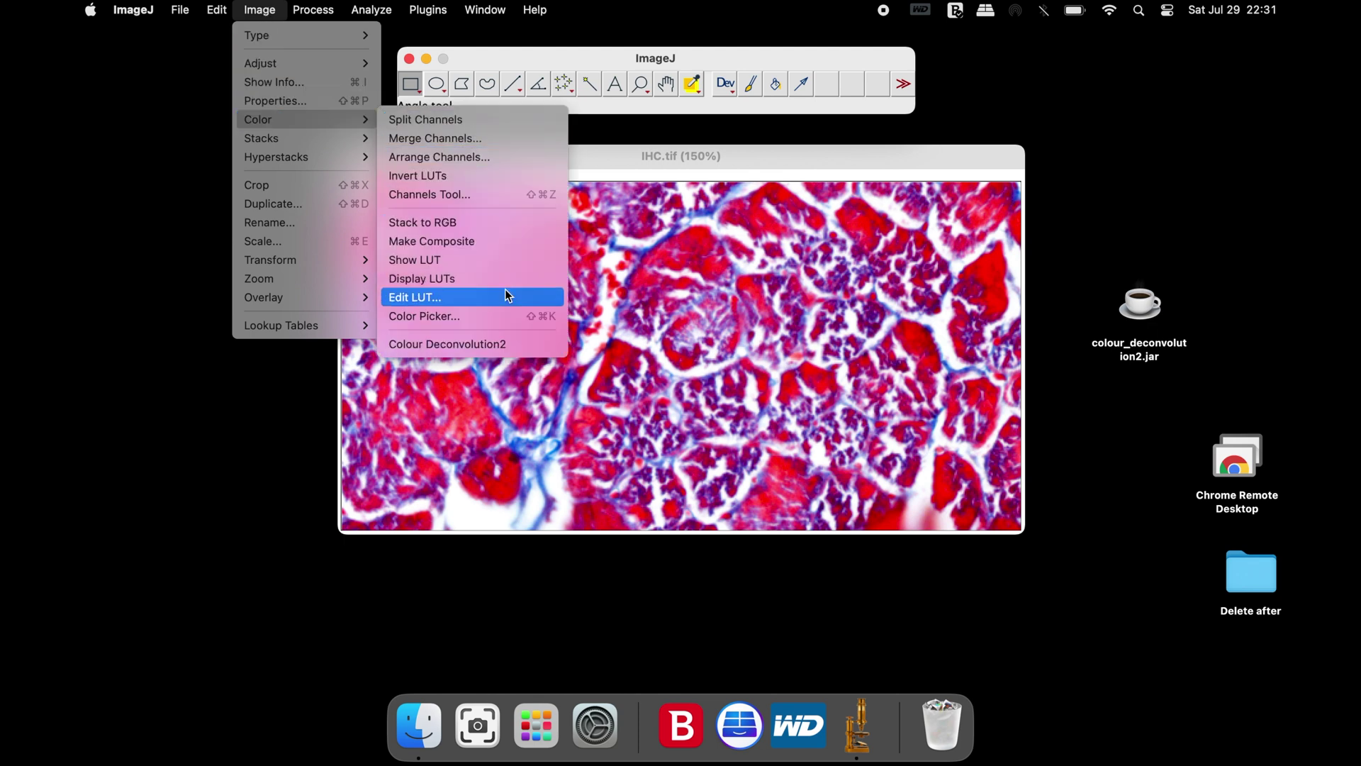
pyautogui.click(525, 344)
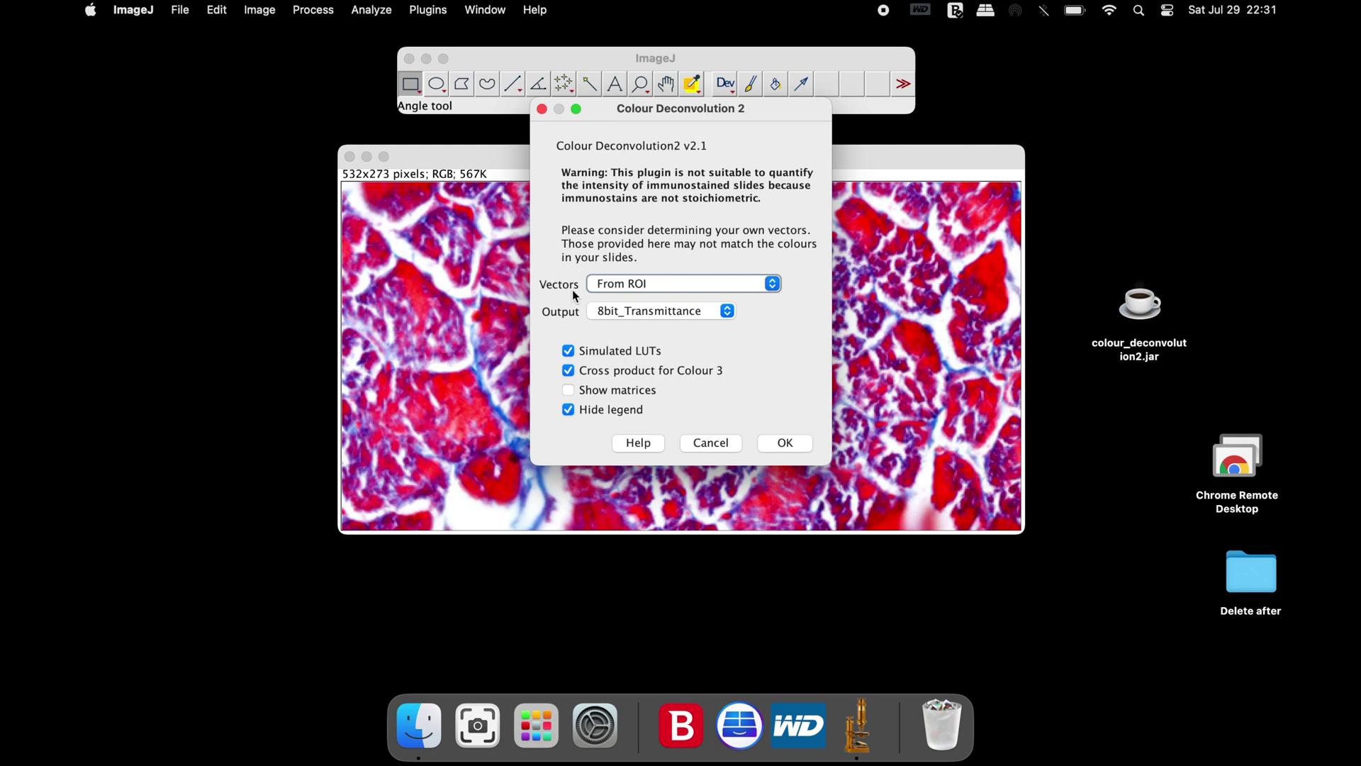
pyautogui.click(775, 283)
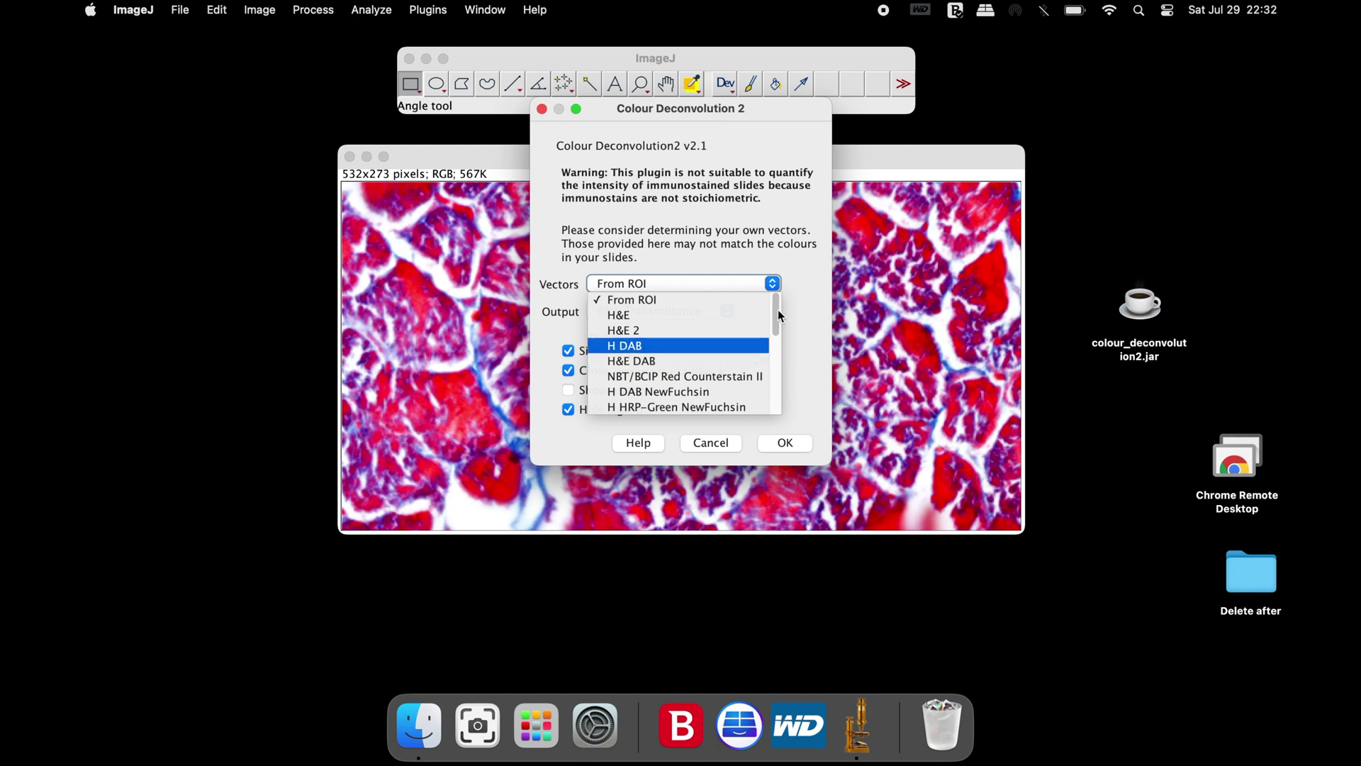
# - Run deconvolution with Masson Trichrome vectors and 8bit_Transmittance output, creating Colour_1 to Colour_3
pyautogui.moveTo(778, 309); pyautogui.dragTo(768, 369)
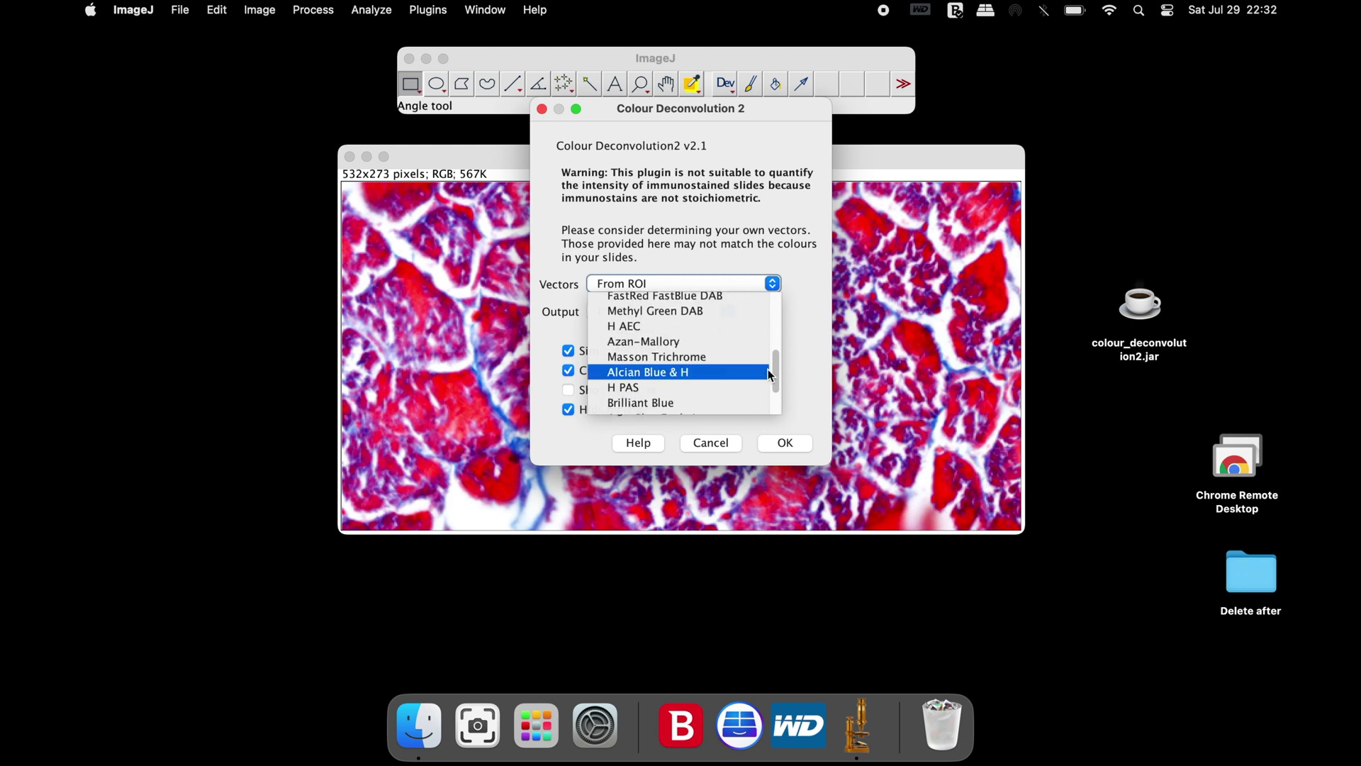
pyautogui.click(717, 360)
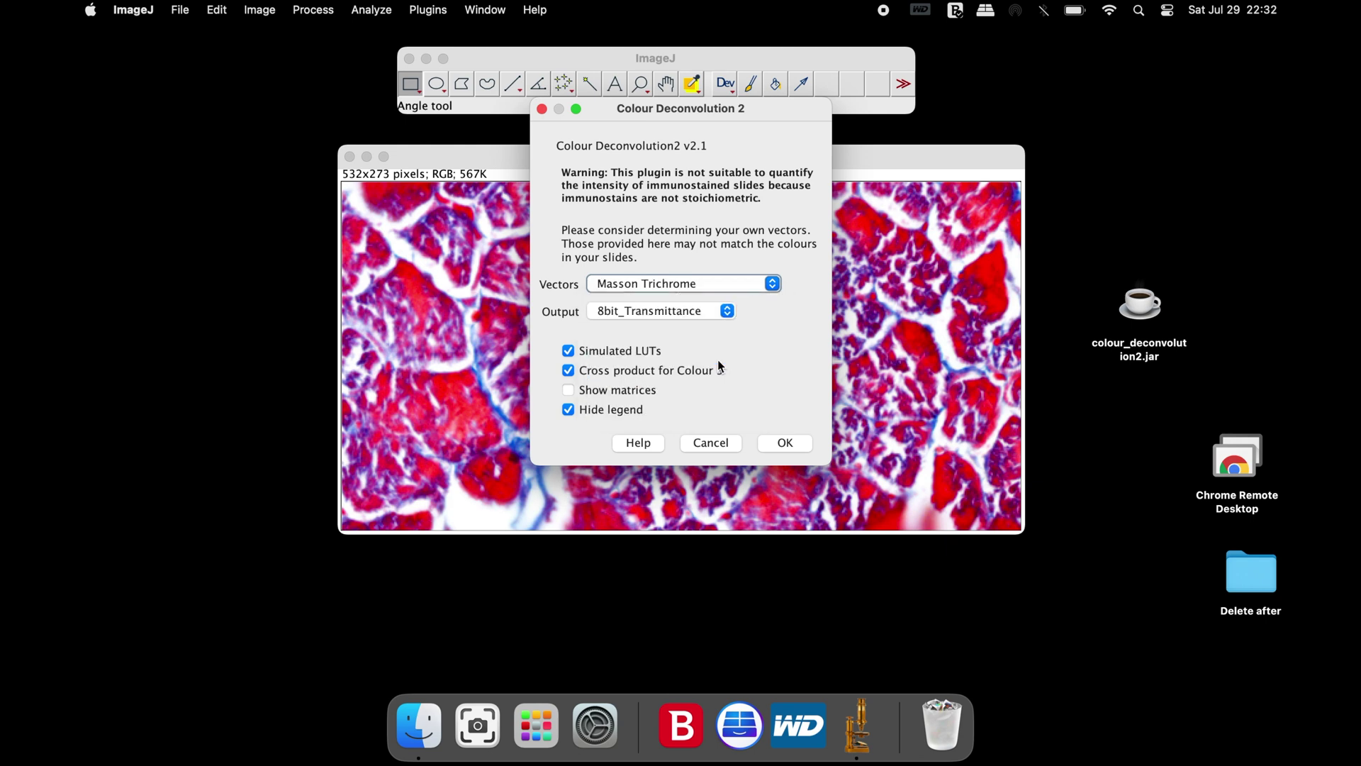
pyautogui.click(731, 316)
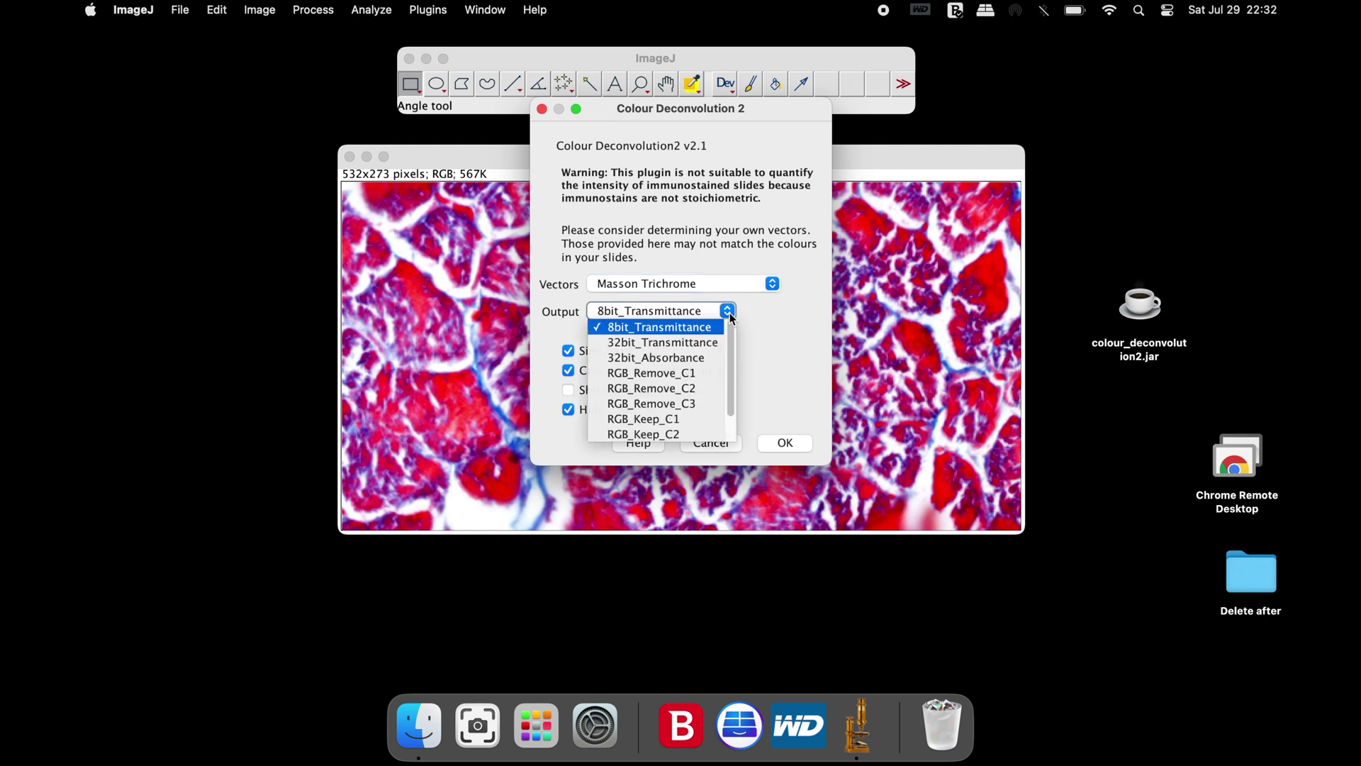
pyautogui.click(691, 330)
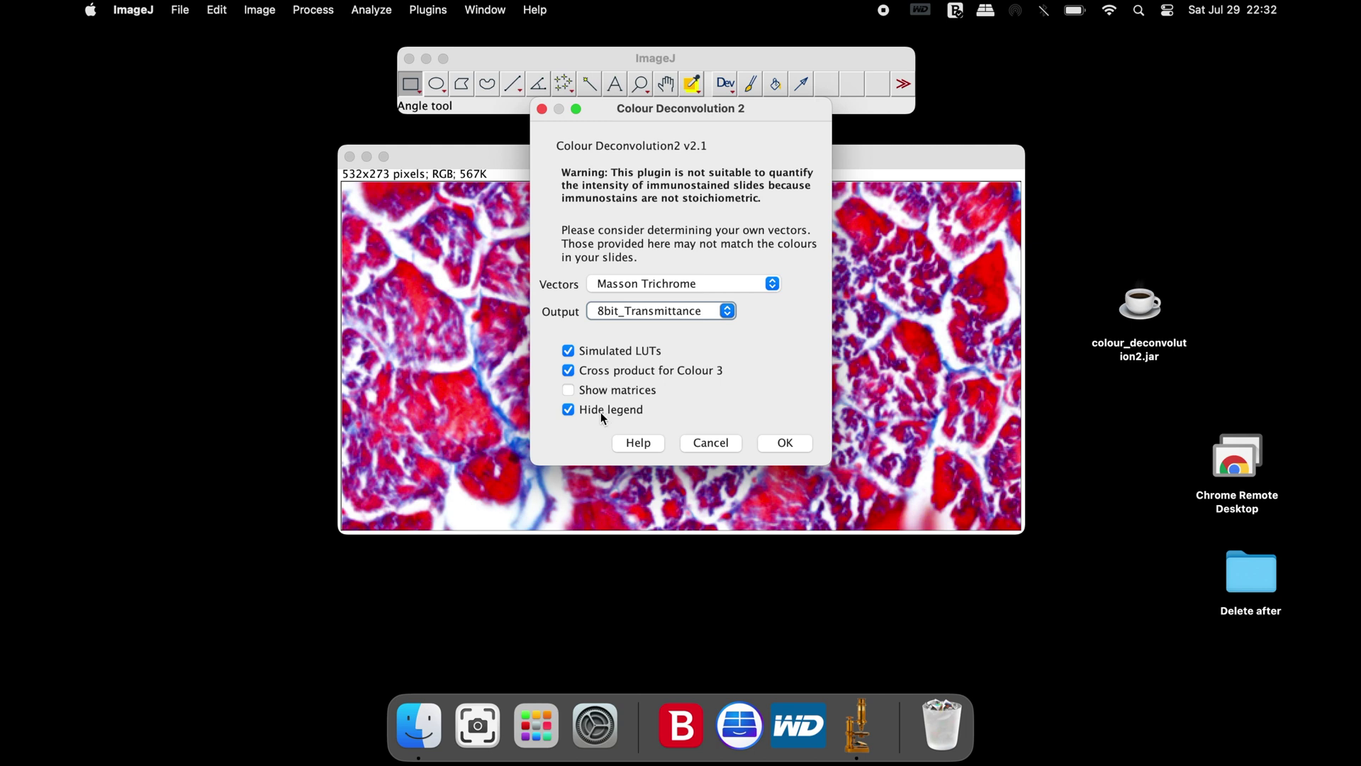
pyautogui.click(771, 445)
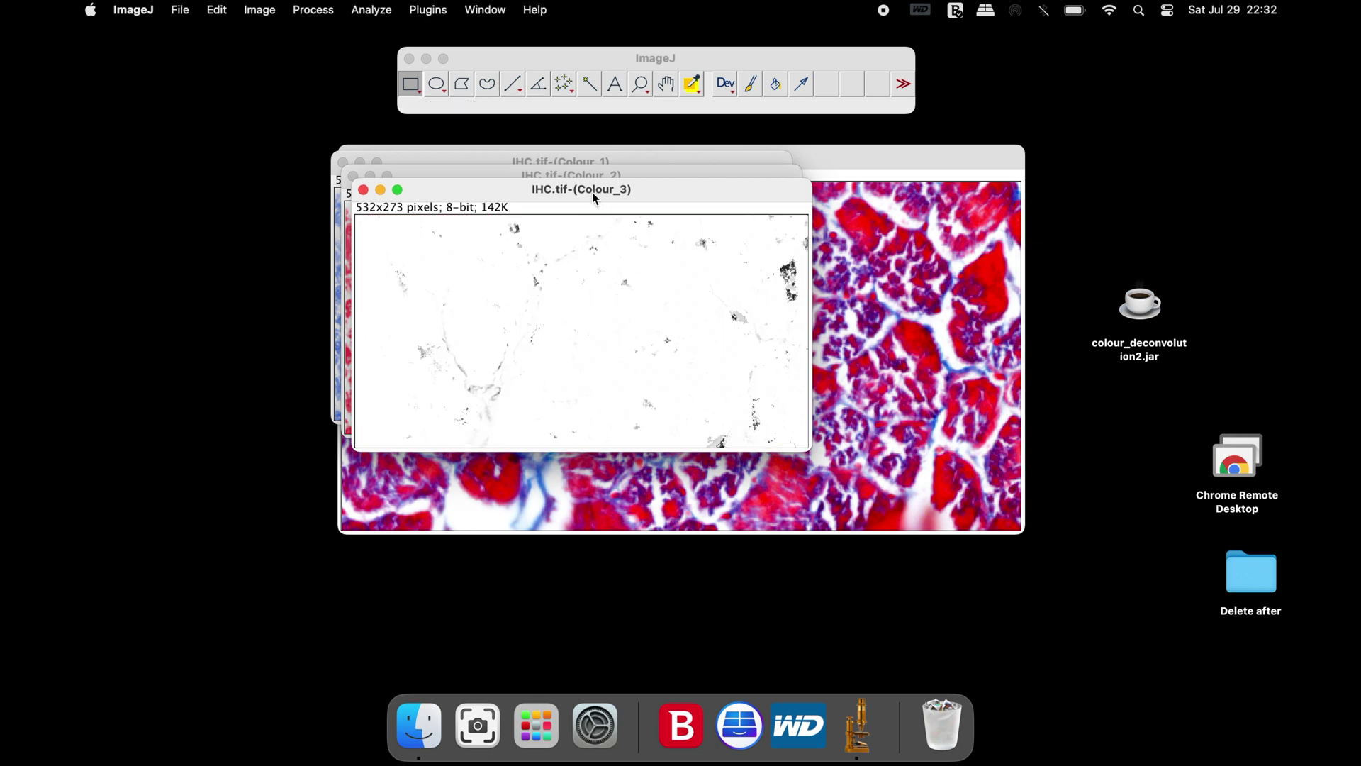
# - Minimize the original IHC.tif and spread the three channel windows apart
pyautogui.click(824, 160)
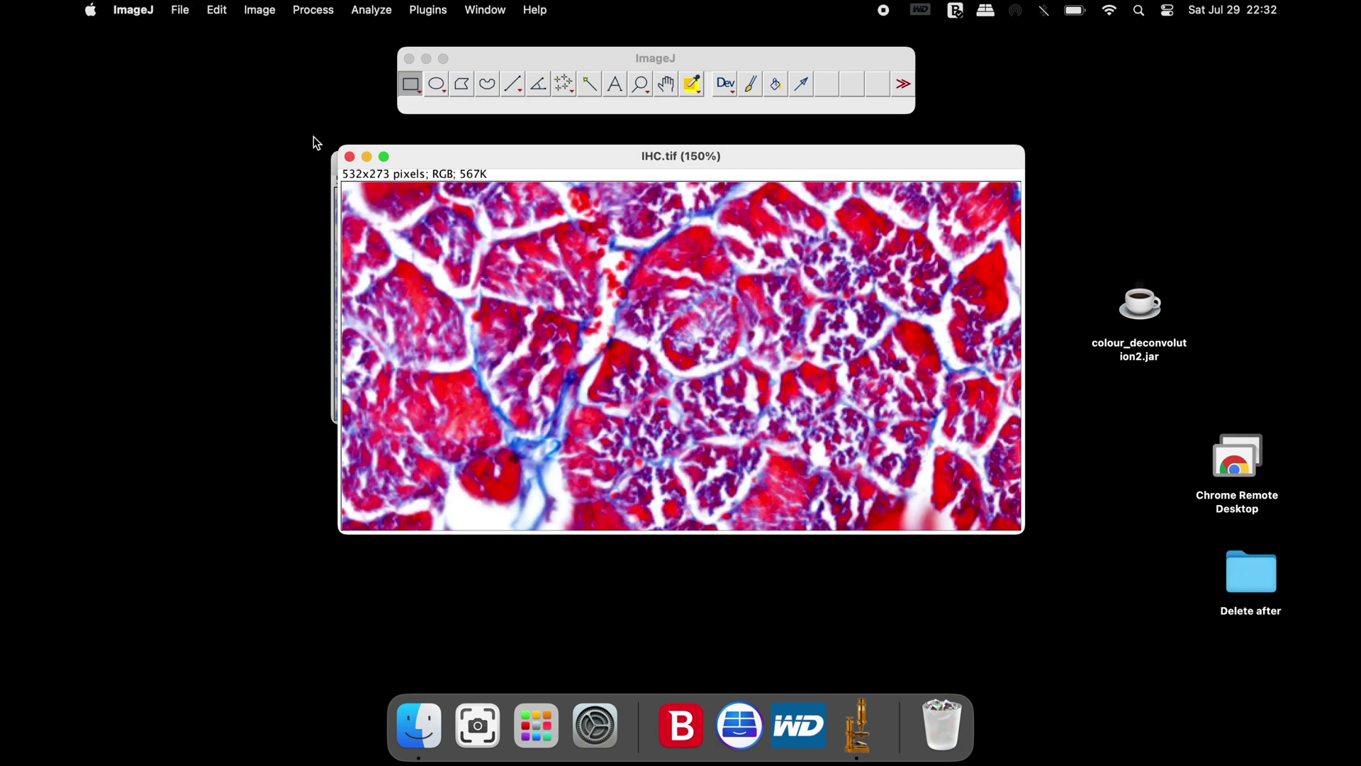
pyautogui.click(364, 159)
pyautogui.moveTo(463, 187); pyautogui.dragTo(793, 184)
pyautogui.moveTo(497, 176); pyautogui.dragTo(402, 189)
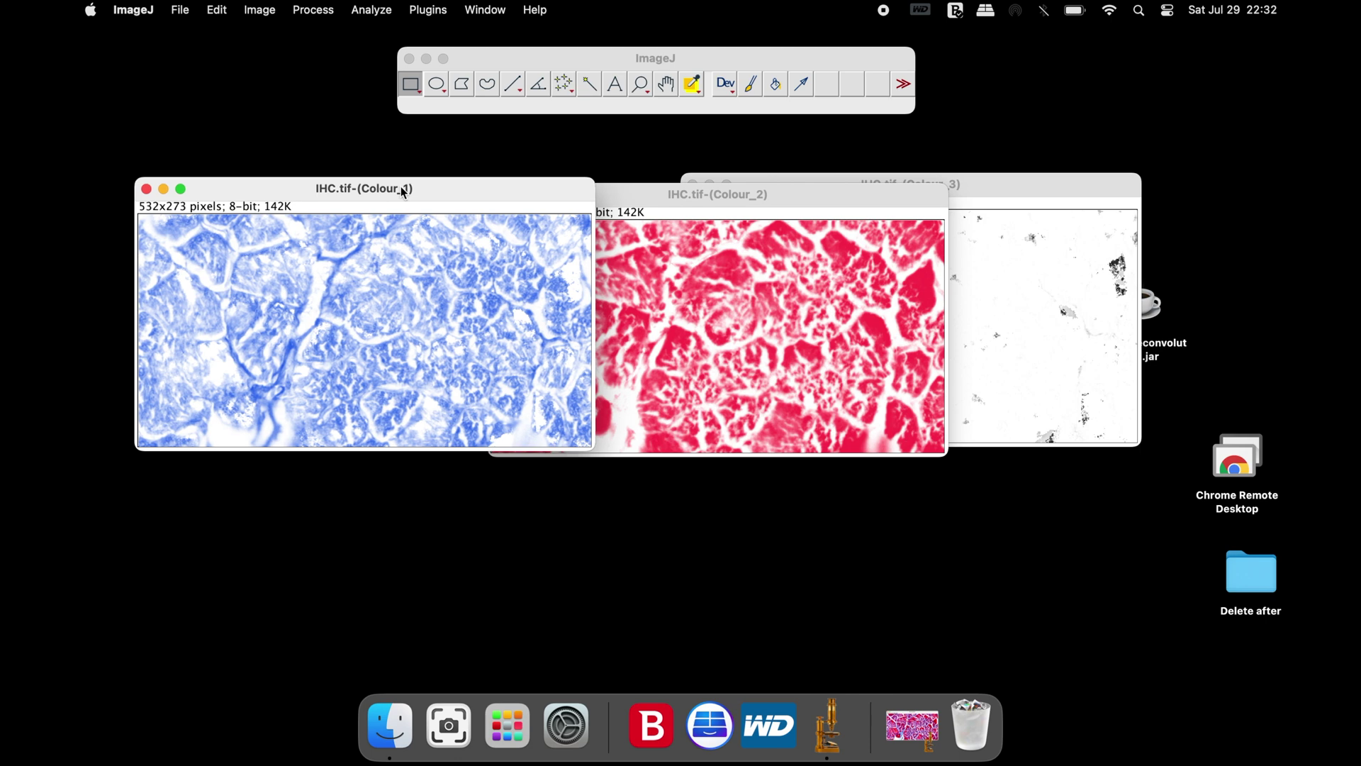
# - Close Colour_3 and place Colour_2 to the right of Colour_1
pyautogui.click(1007, 199)
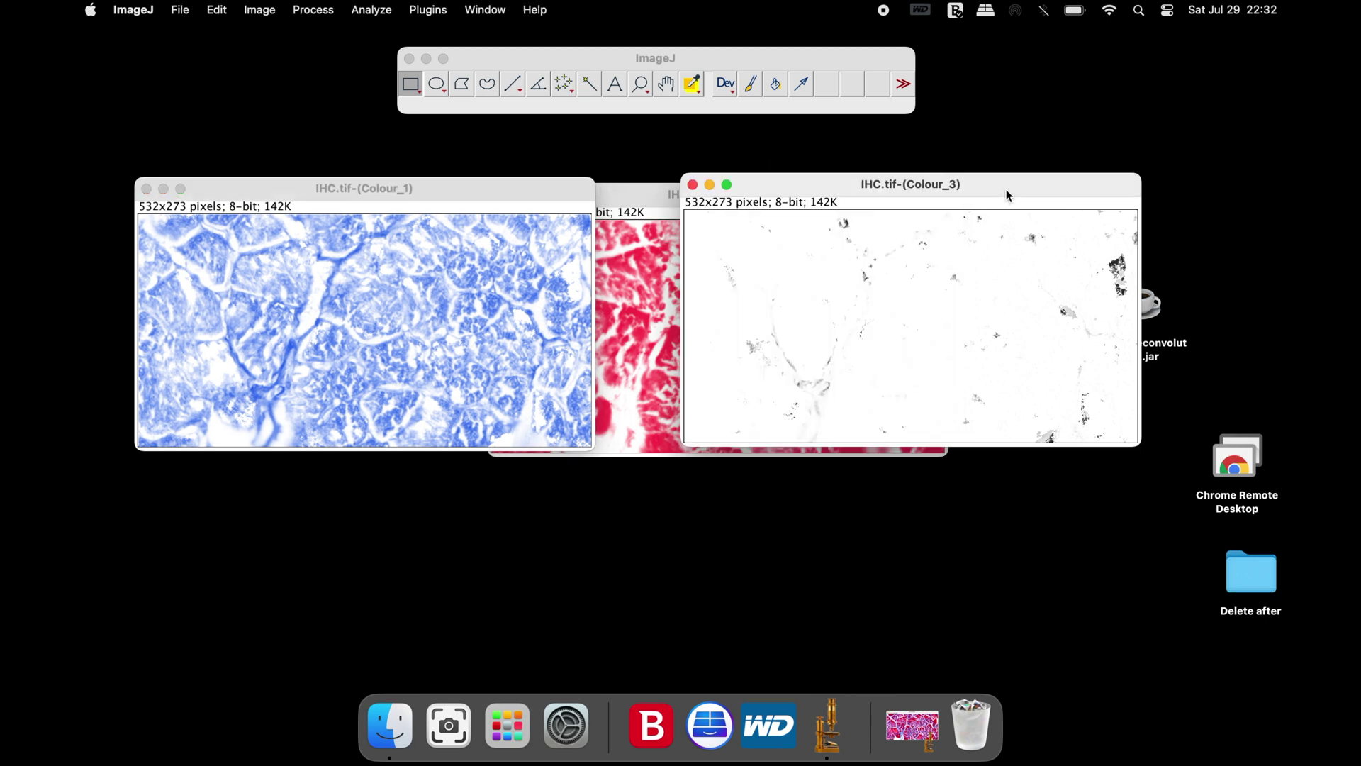
pyautogui.click(694, 185)
pyautogui.moveTo(688, 186); pyautogui.dragTo(819, 189)
pyautogui.click(482, 188)
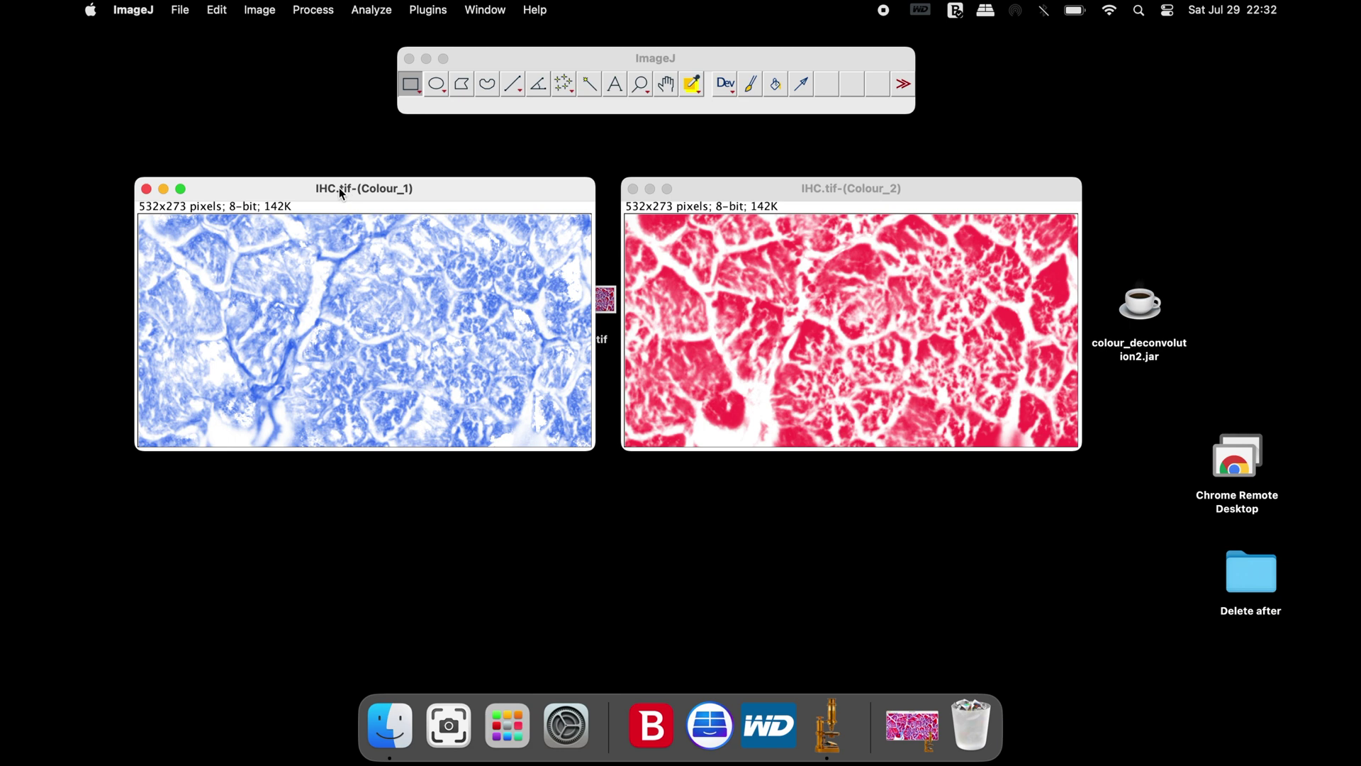
# - Save Colour_1 as a TIFF, IHC.tif-(Colour_1).tif, on the Desktop
pyautogui.click(186, 10)
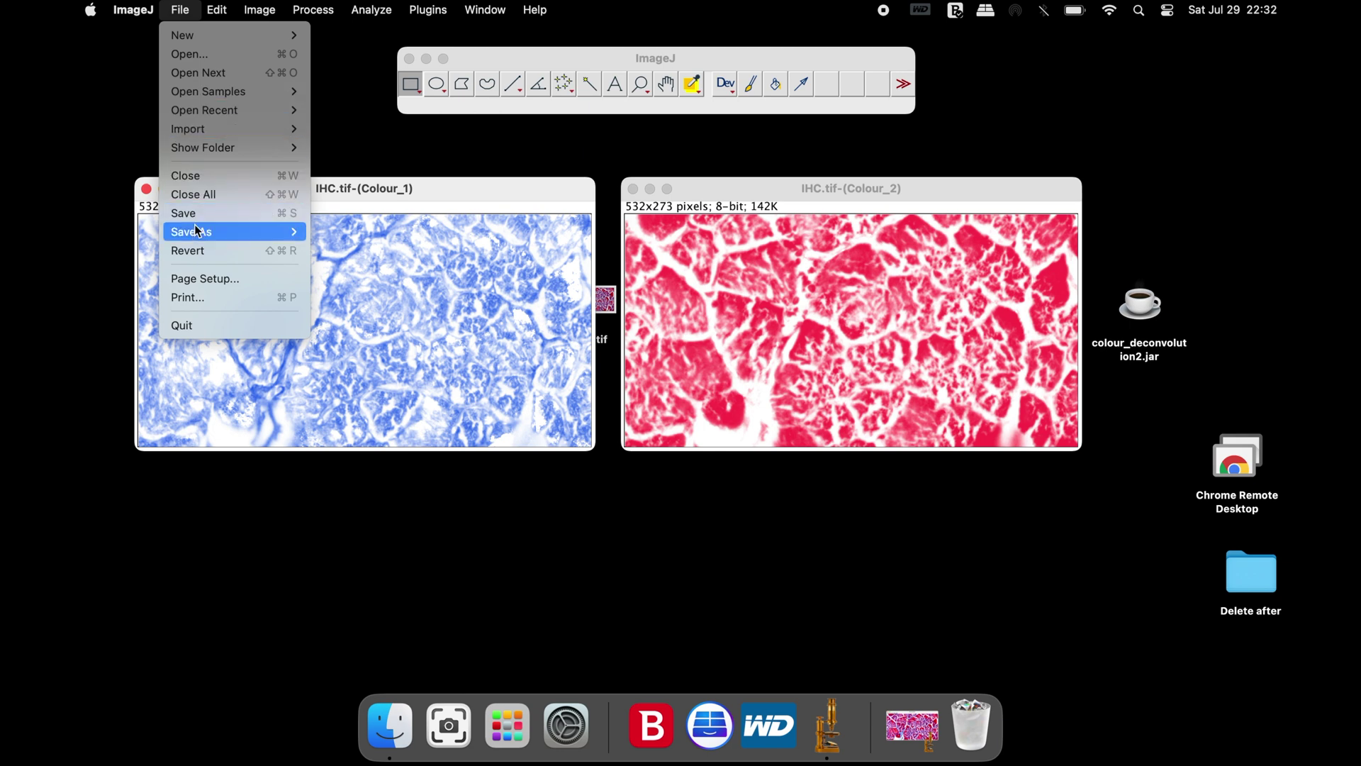
pyautogui.moveTo(195, 231)
pyautogui.click(342, 233)
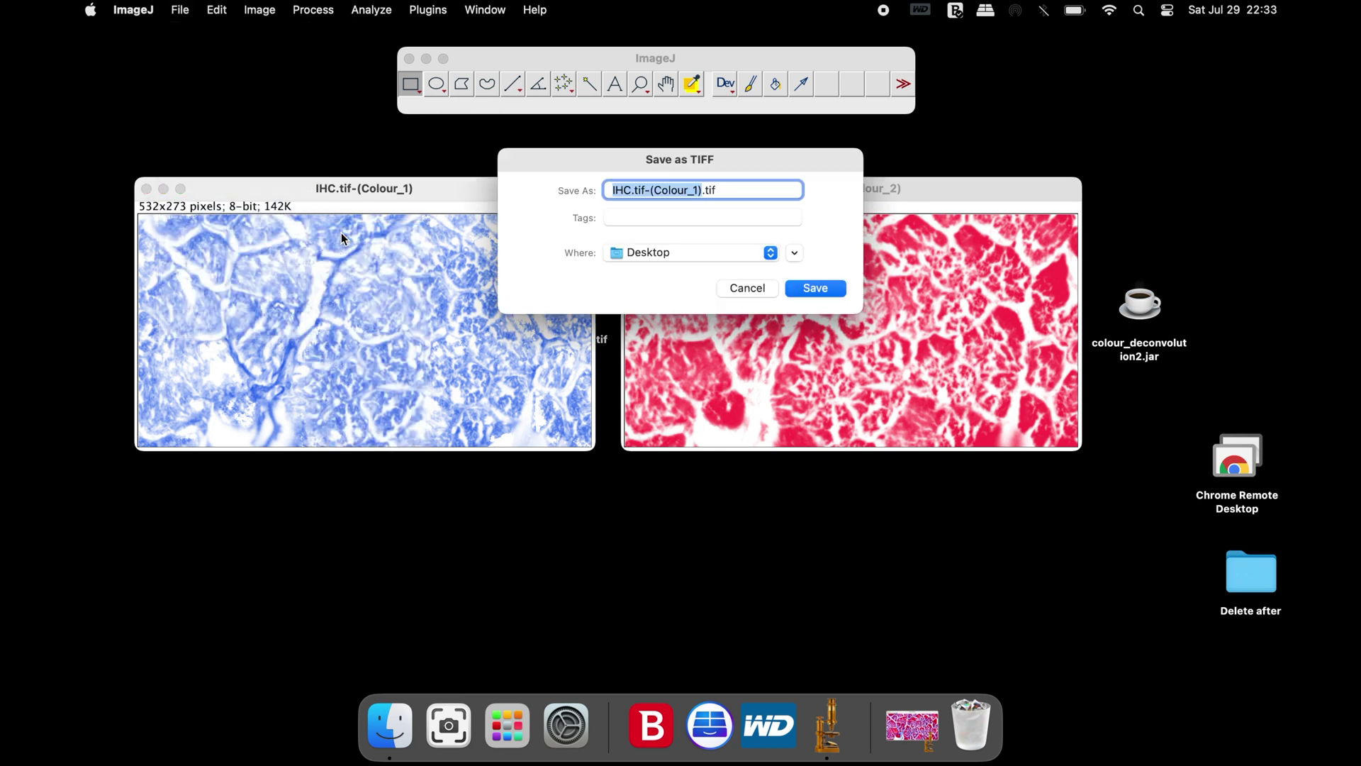
pyautogui.click(813, 286)
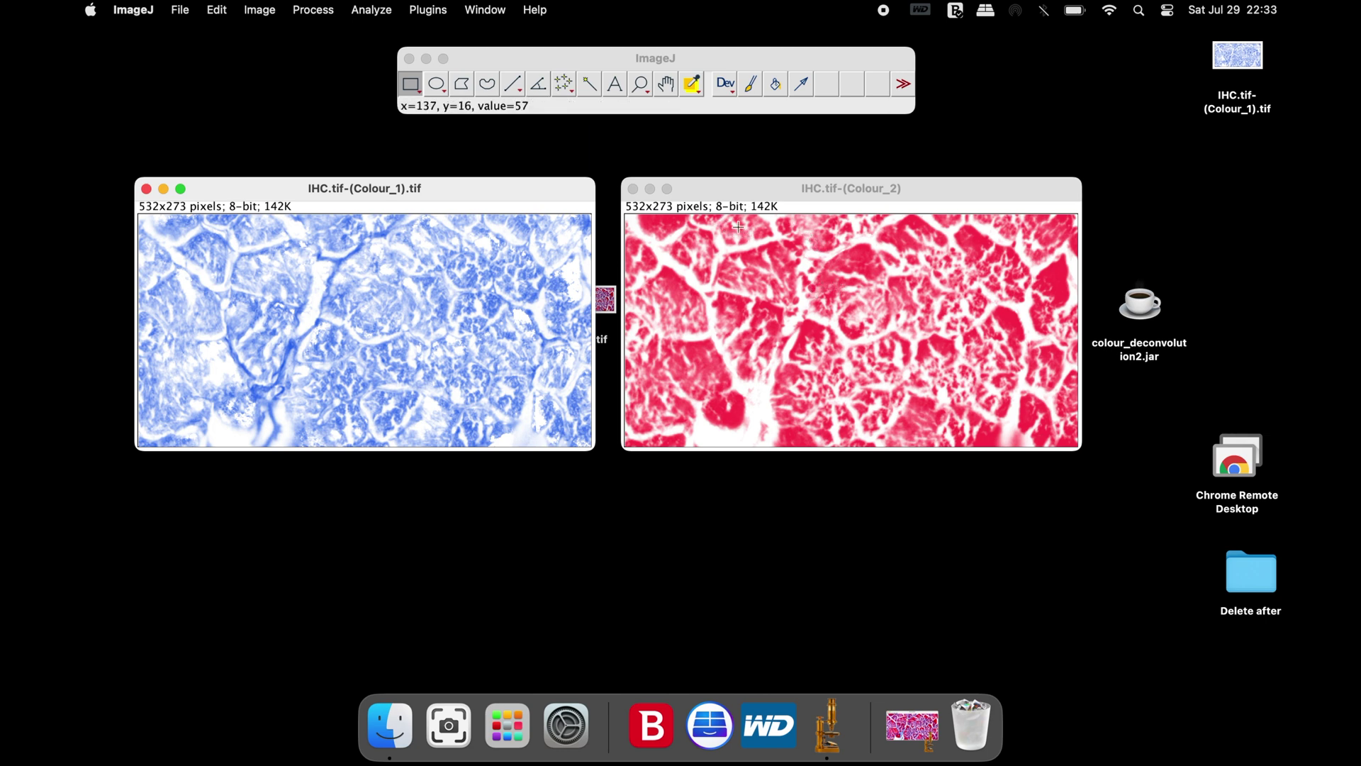
# - Close Colour_2, centre the Colour_1 window, and zoom it to 150%
pyautogui.click(635, 190)
pyautogui.moveTo(509, 186); pyautogui.dragTo(763, 190)
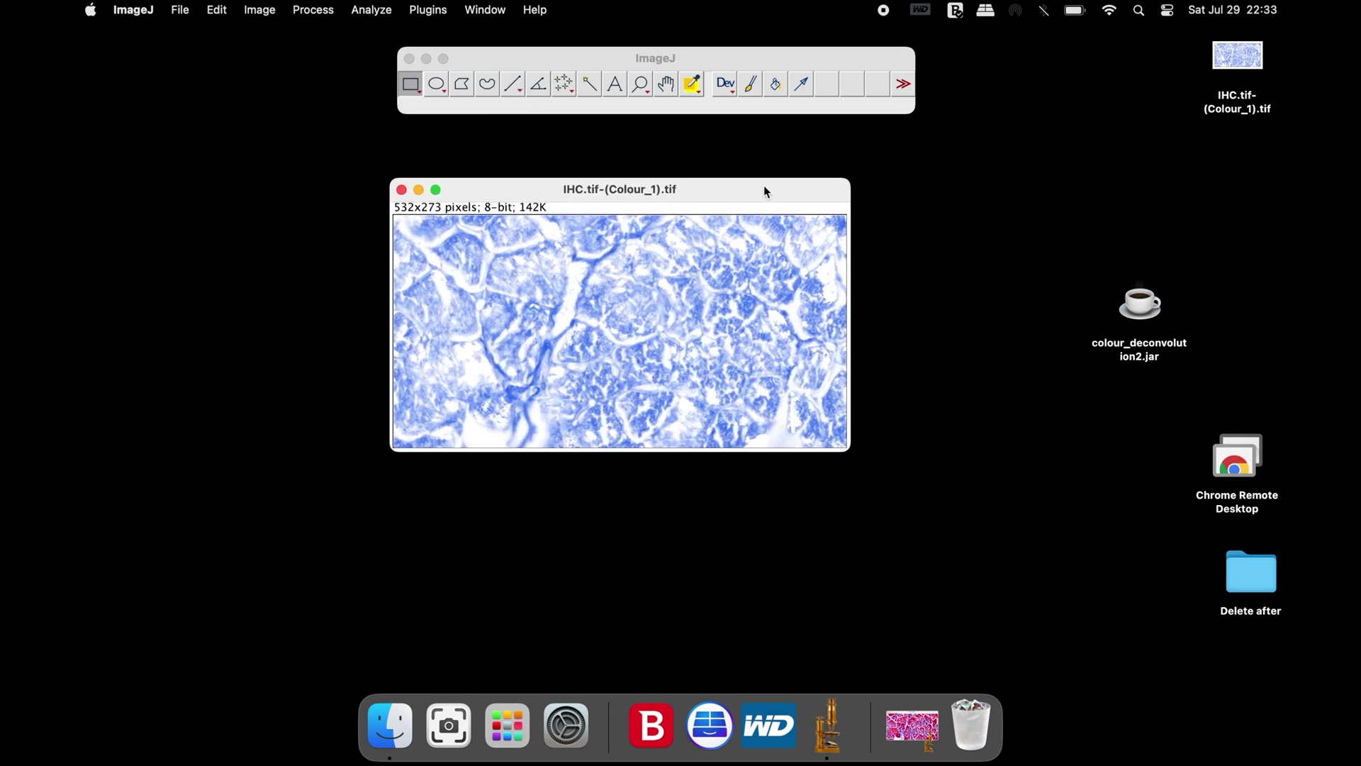
pyautogui.click(647, 87)
pyautogui.click(668, 122)
# - Threshold Colour_1 with the upper limit at 167 (Default, Red), covering 40.60%
pyautogui.moveTo(674, 192); pyautogui.dragTo(608, 166)
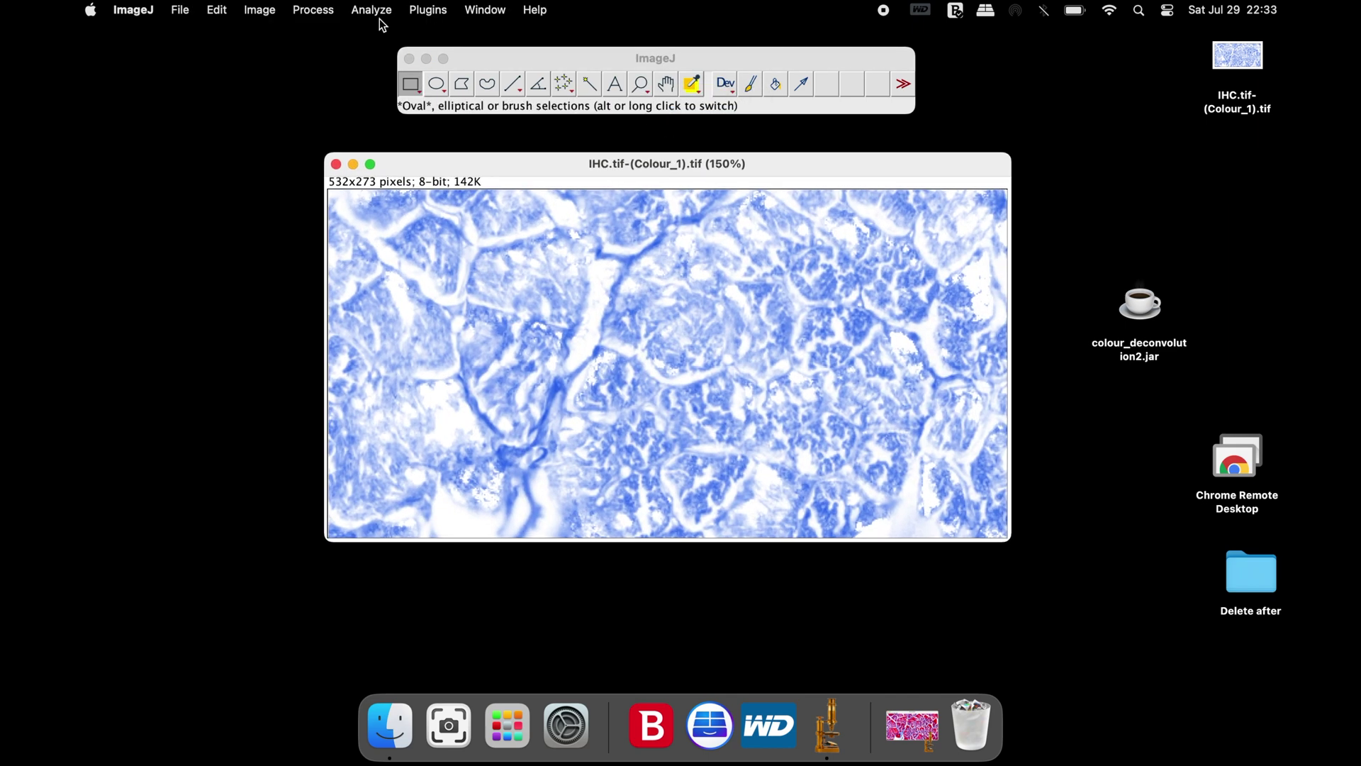
pyautogui.click(272, 13)
pyautogui.moveTo(294, 64)
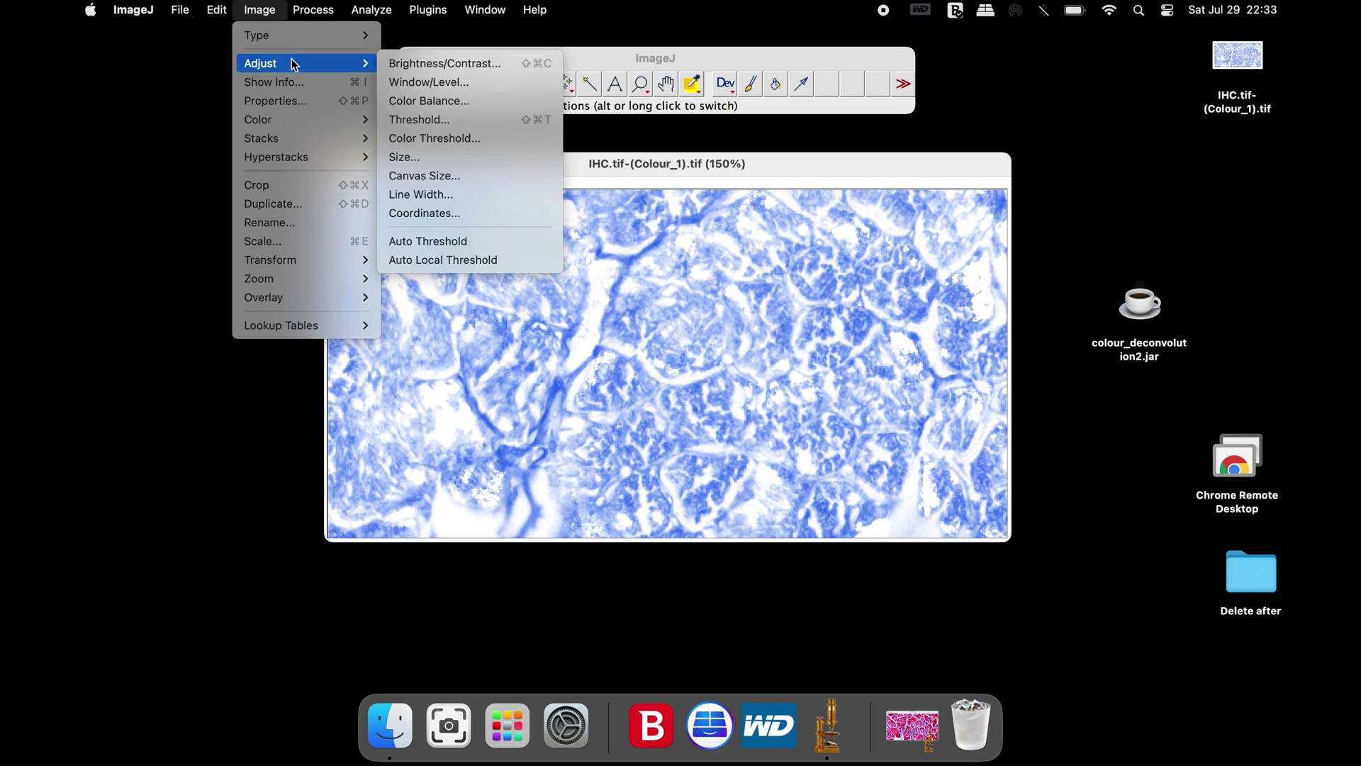
pyautogui.click(453, 119)
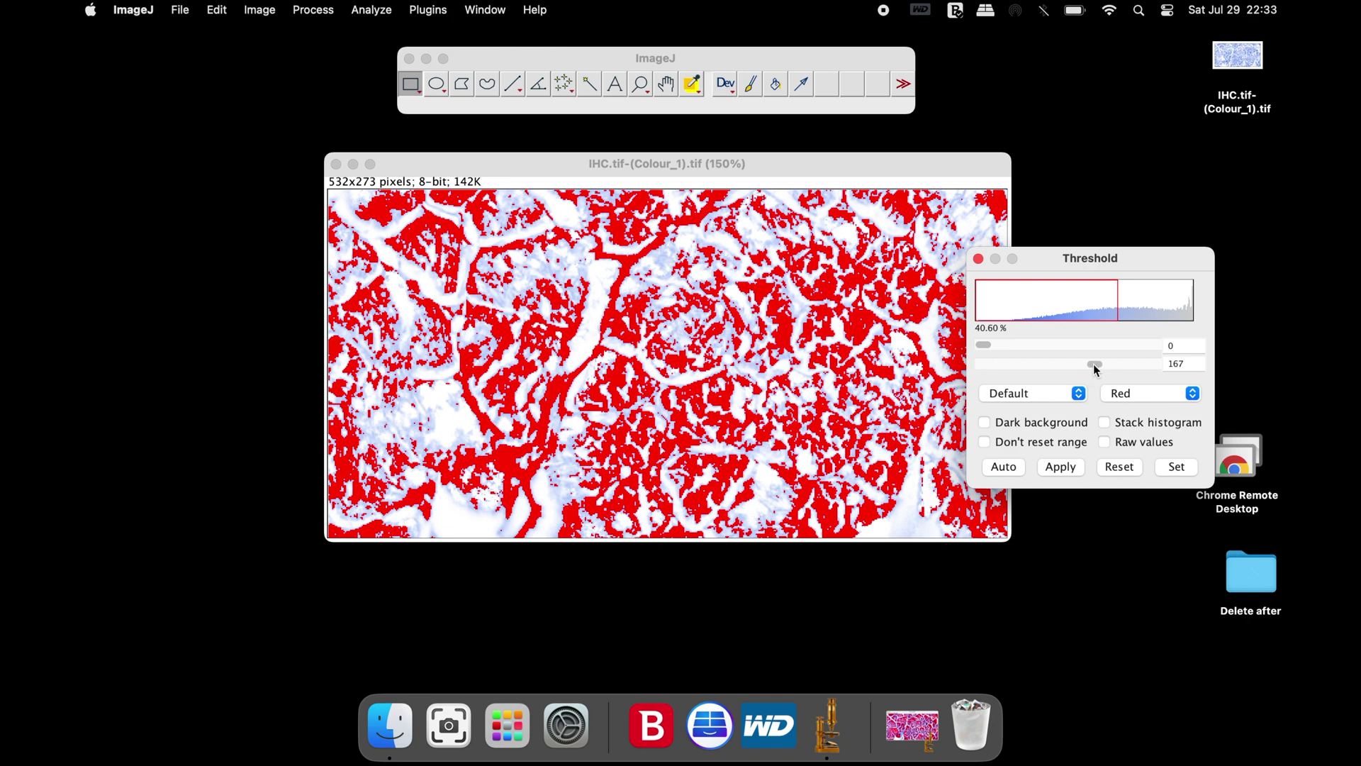
pyautogui.moveTo(1095, 364)
pyautogui.mouseDown()
pyautogui.moveTo(1049, 366)
pyautogui.moveTo(1113, 368)
pyautogui.moveTo(1083, 368)
pyautogui.mouseUp()
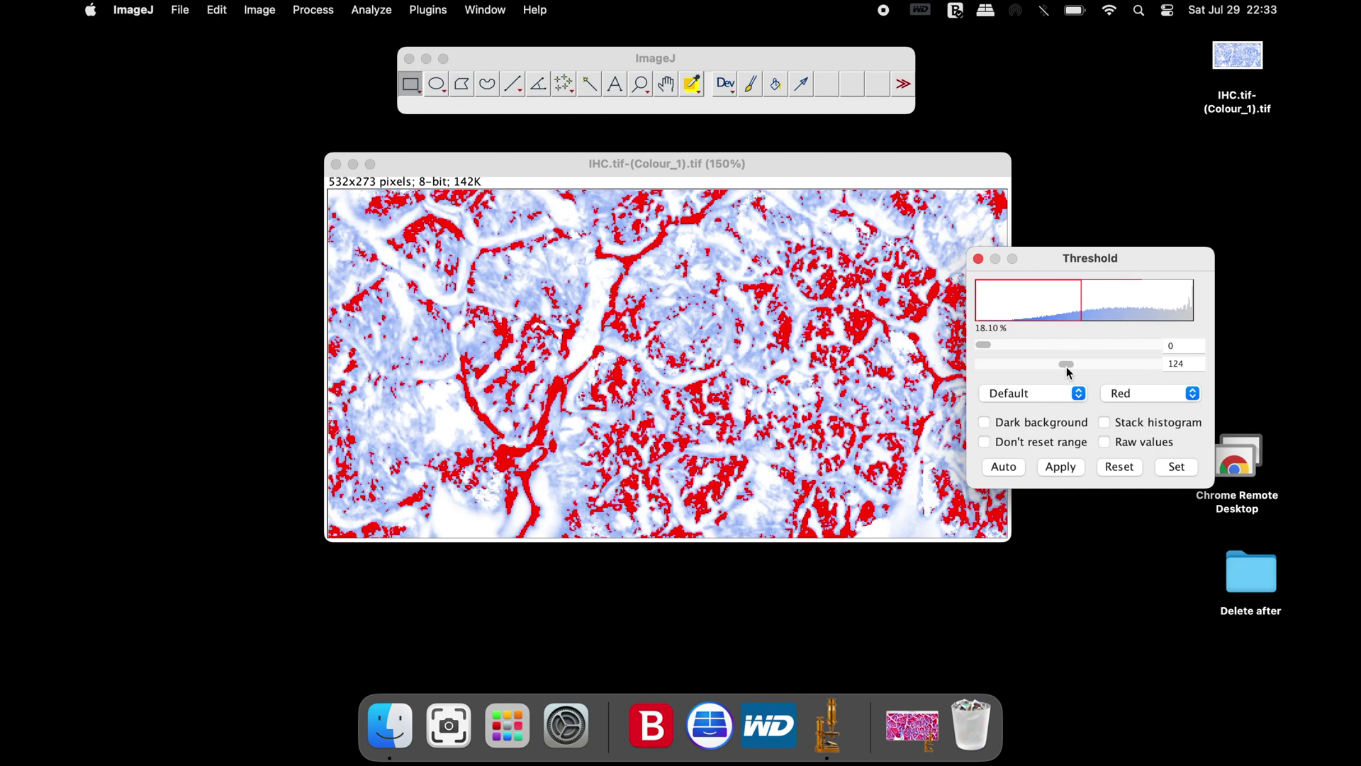
pyautogui.moveTo(1068, 368); pyautogui.dragTo(1095, 373)
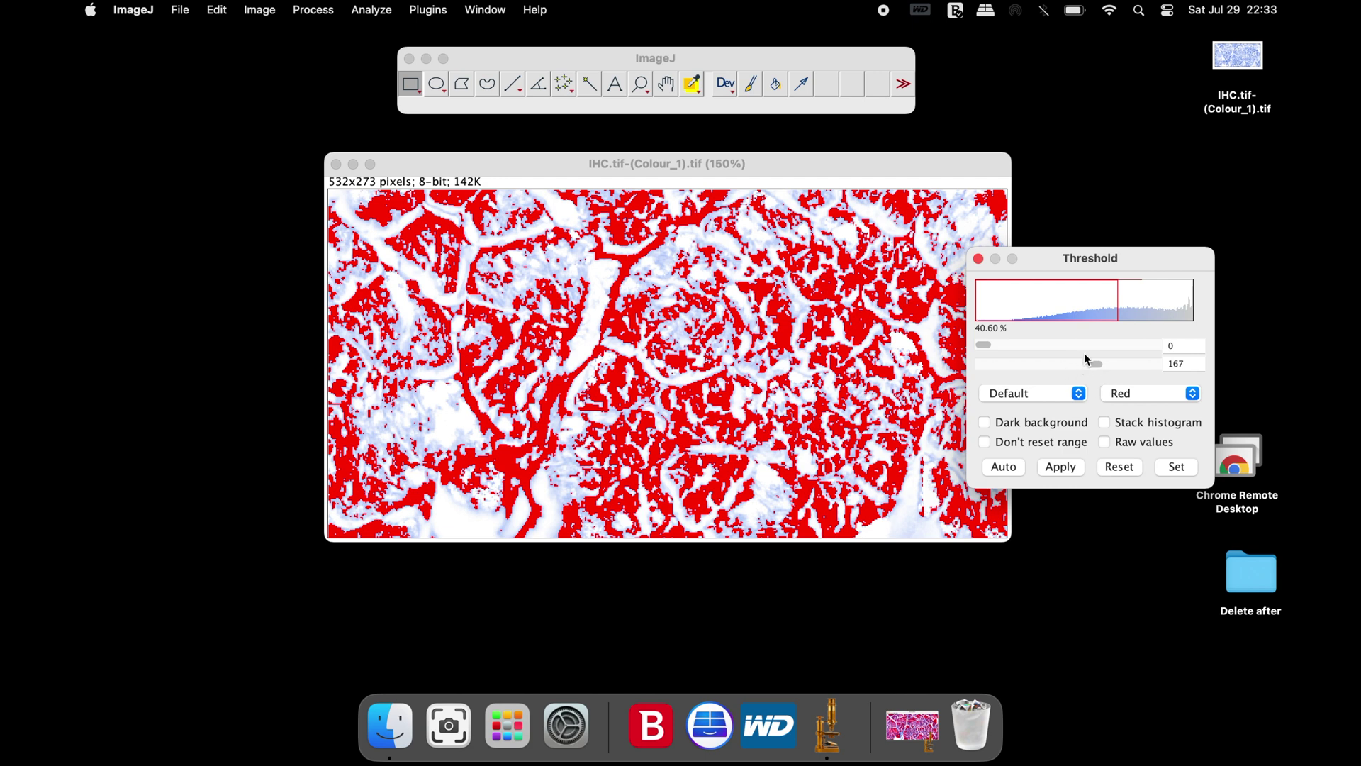
# - Record Area, Standard deviation, Area fraction, limited to threshold, with labels and 3 decimals
pyautogui.click(381, 10)
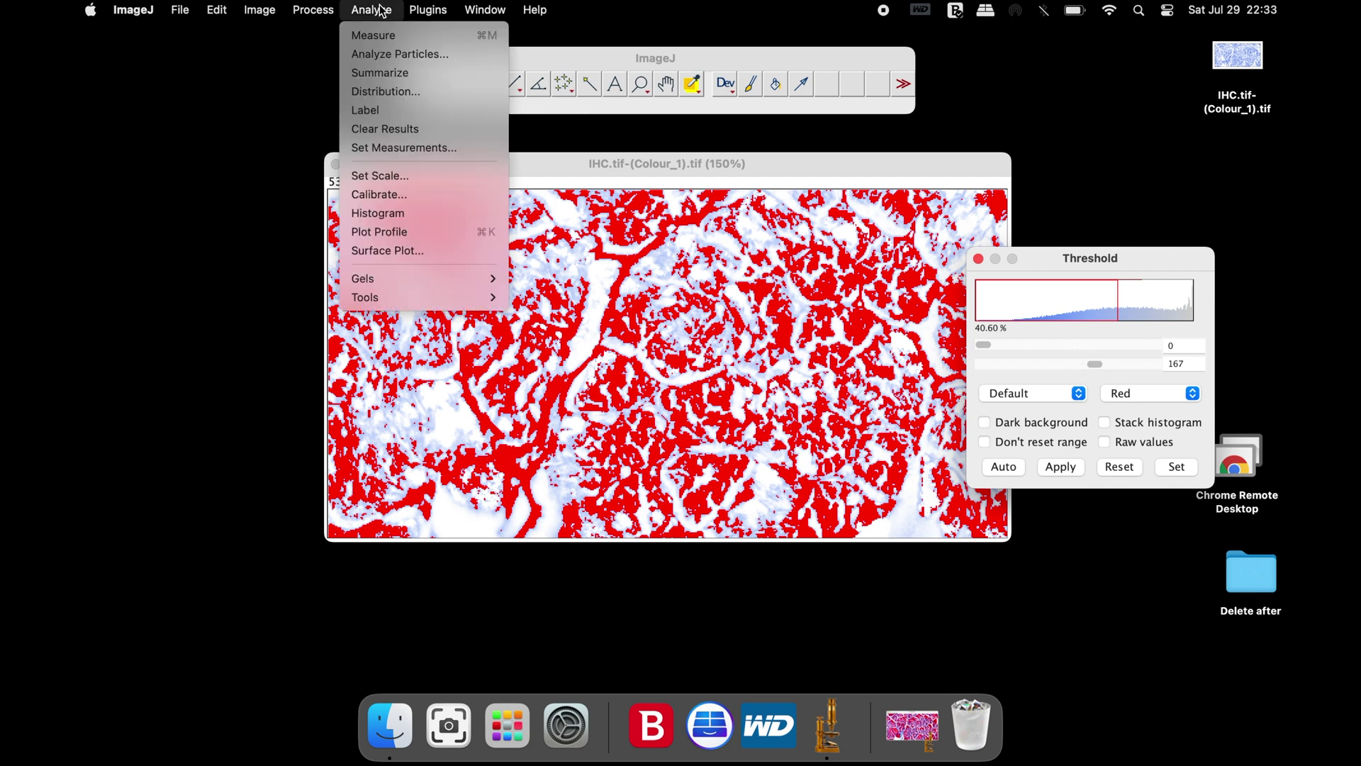
pyautogui.click(473, 148)
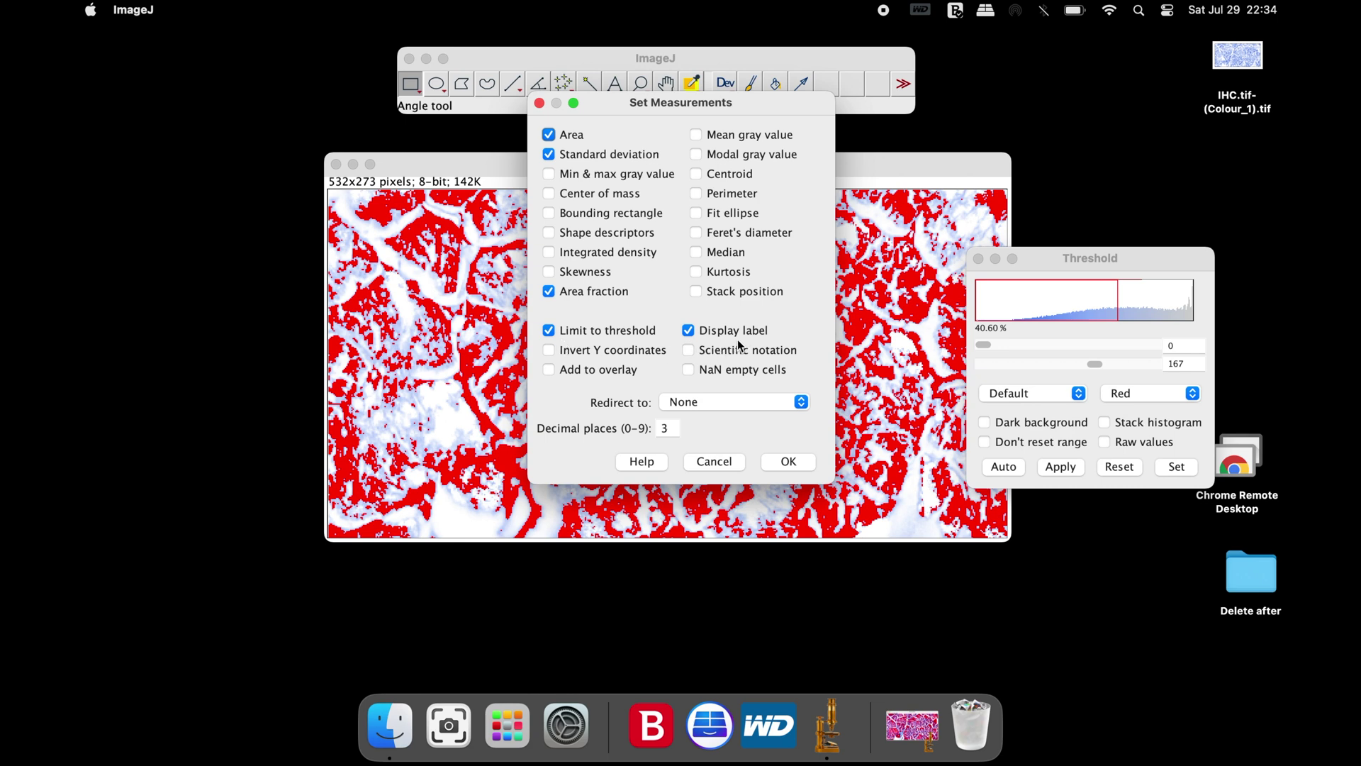
pyautogui.click(771, 461)
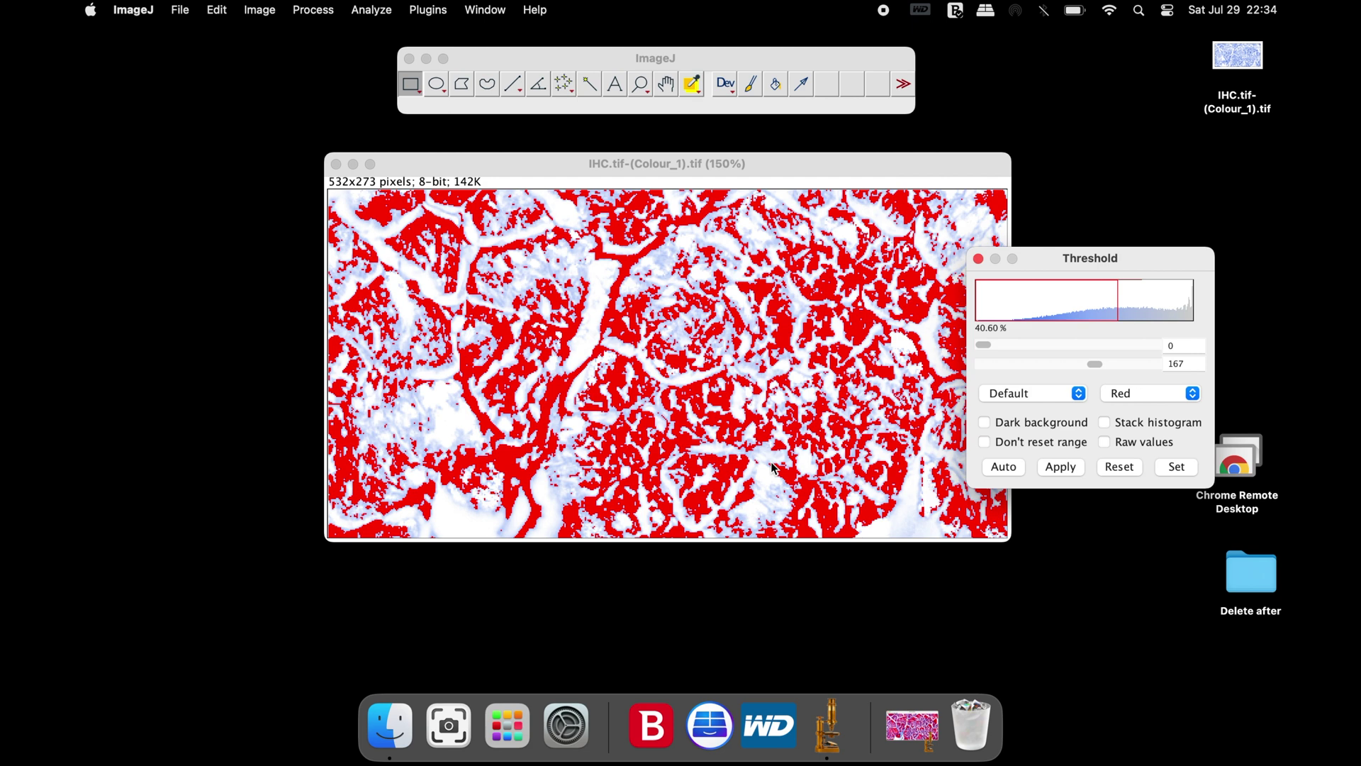
# - Measure Colour_1, giving 40.600 %Area and Area 58966 in Results
pyautogui.click(378, 14)
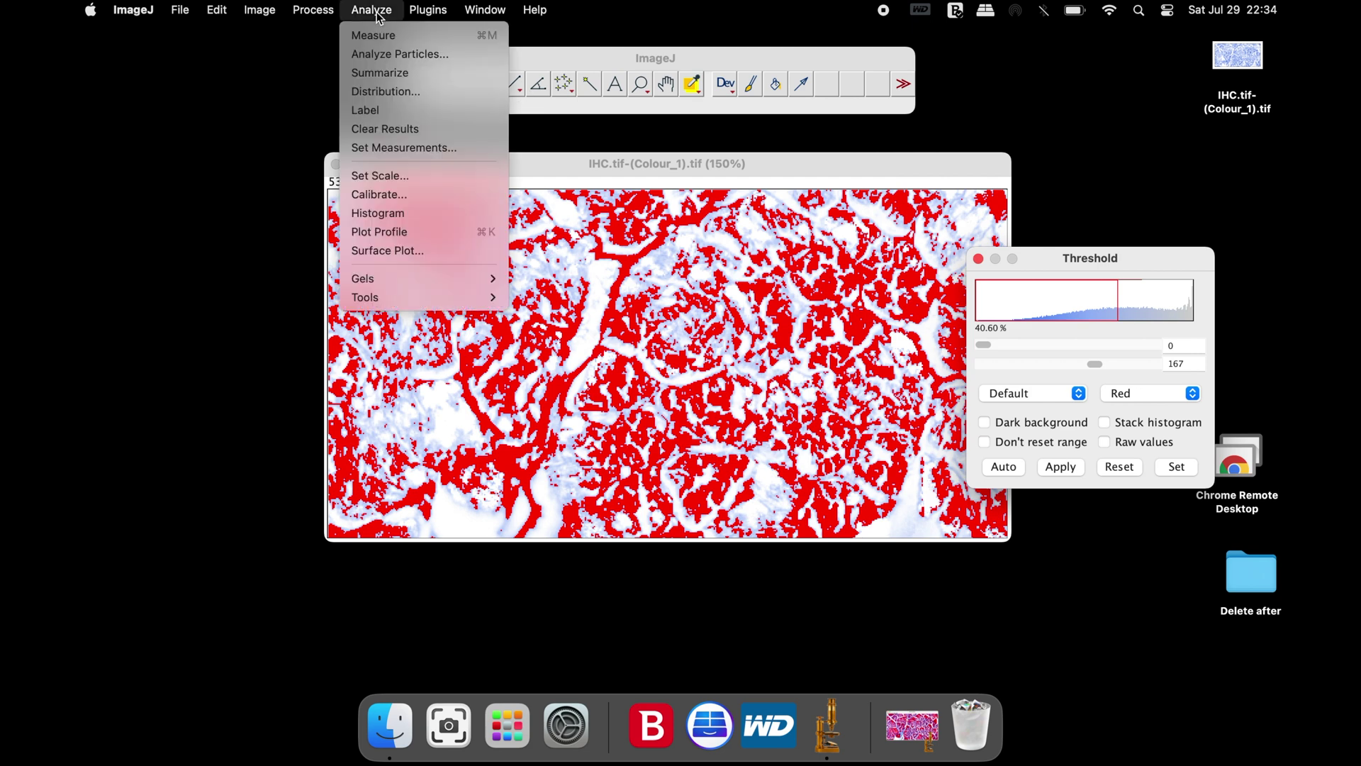
pyautogui.click(385, 35)
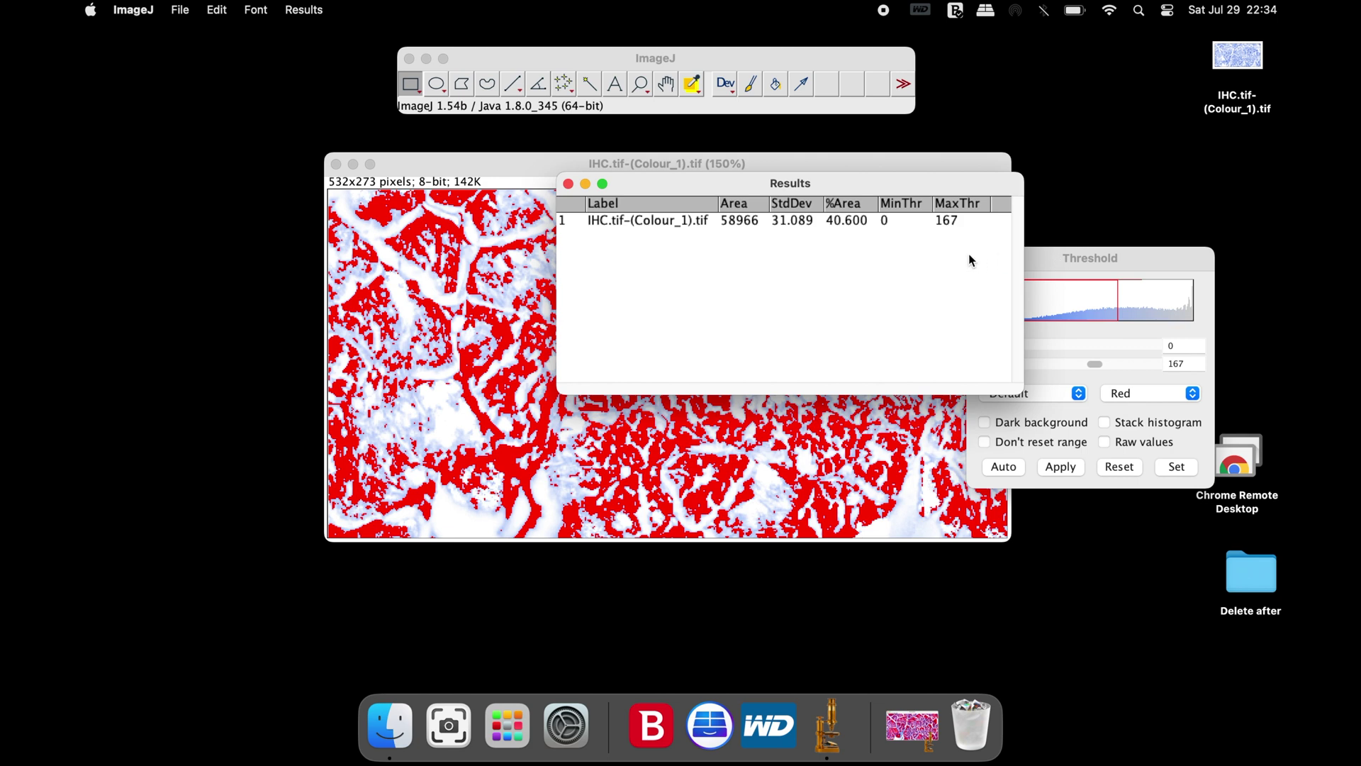
pyautogui.click(648, 224)
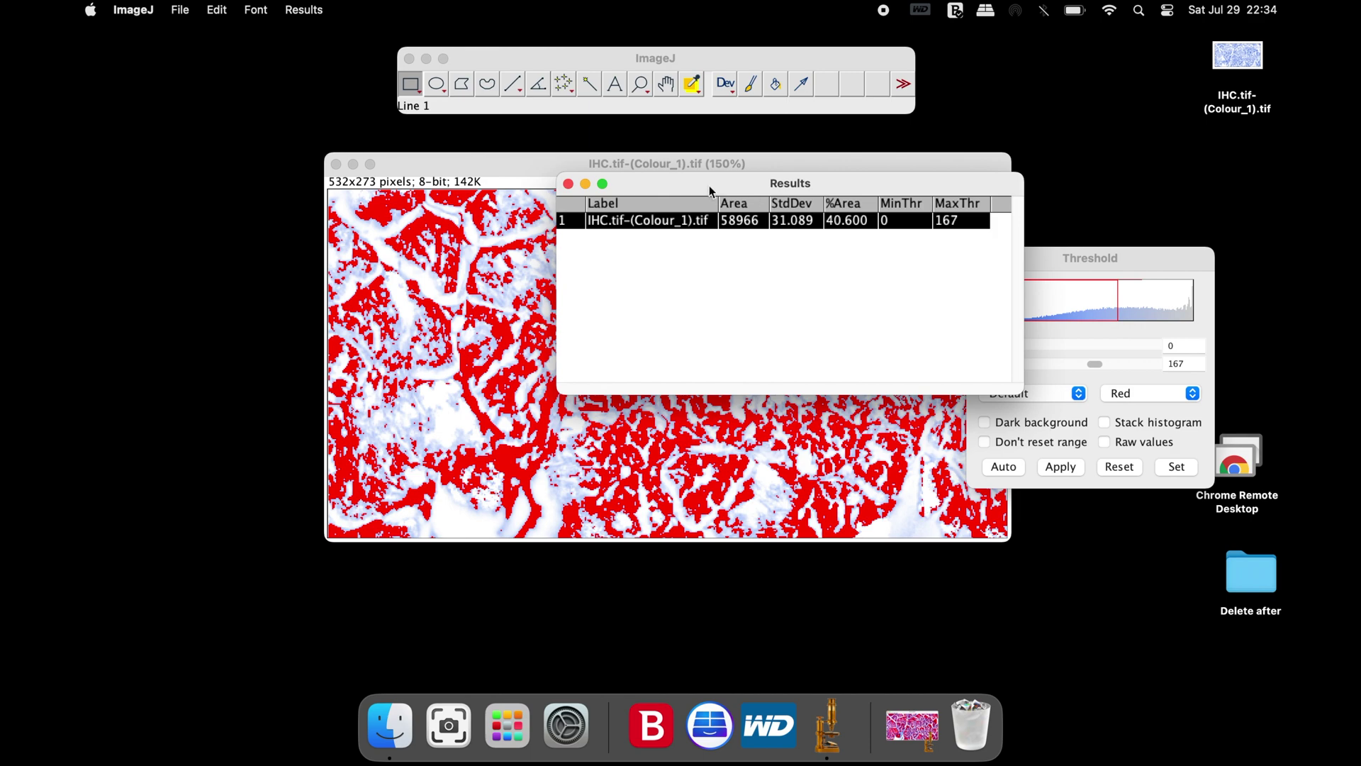
# - Move Results and Colour_1 aside and restore the original IHC.tif beside them
pyautogui.moveTo(709, 187); pyautogui.dragTo(959, 178)
pyautogui.moveTo(734, 167); pyautogui.dragTo(520, 170)
pyautogui.click(920, 744)
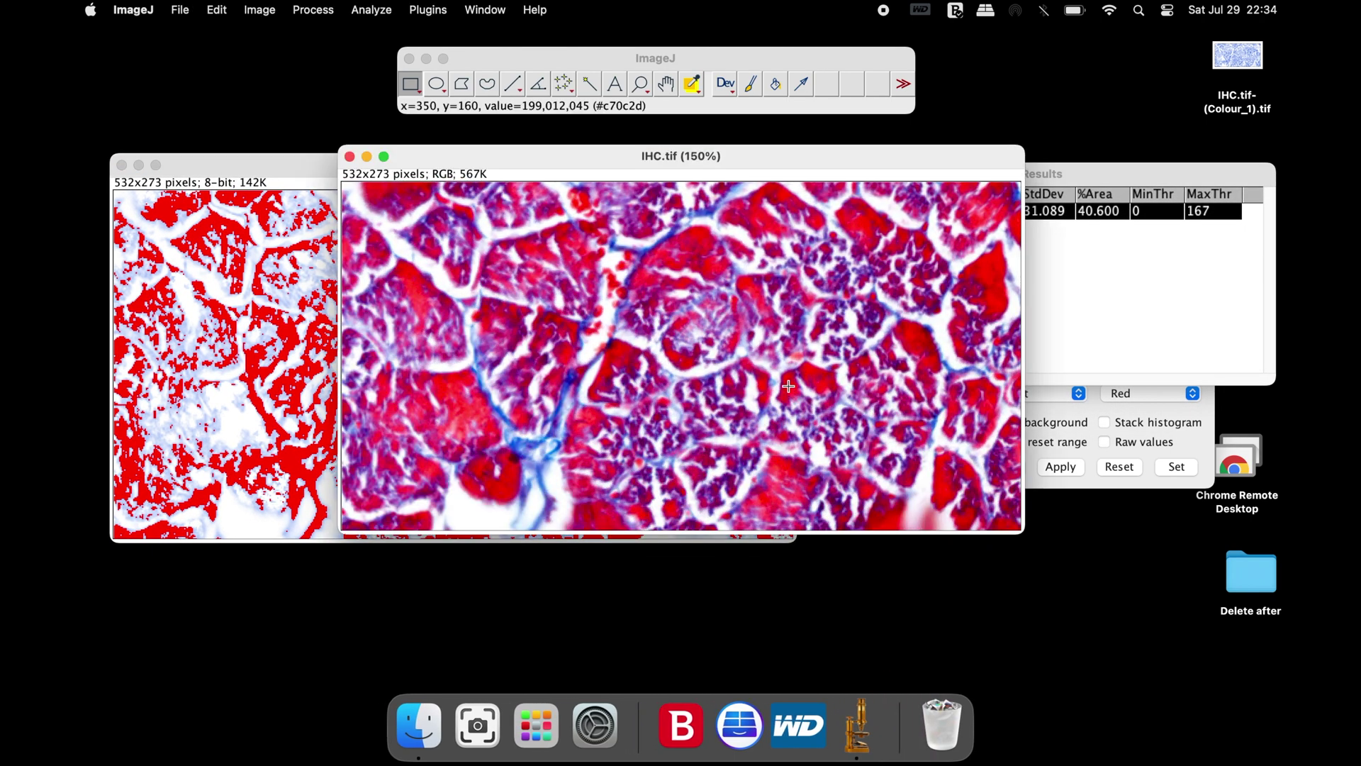
pyautogui.moveTo(820, 167); pyautogui.dragTo(569, 165)
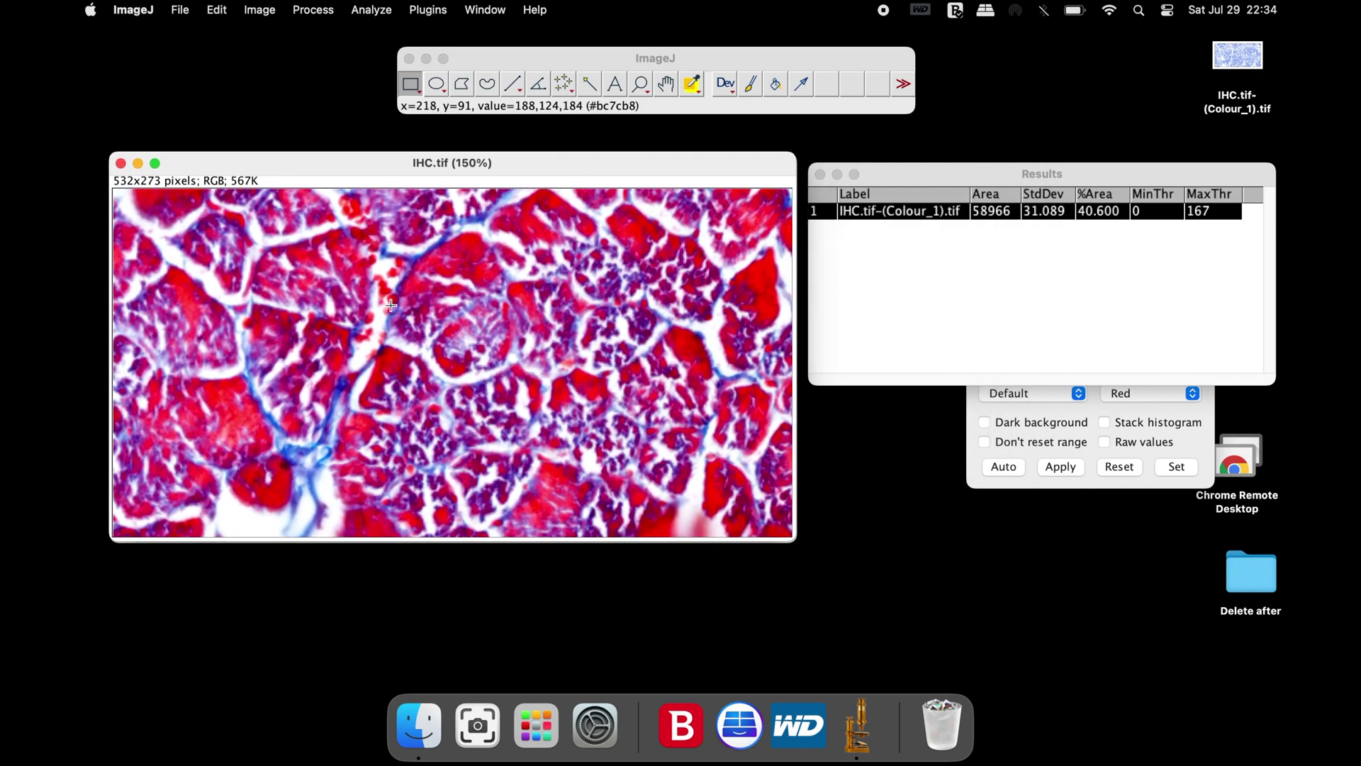